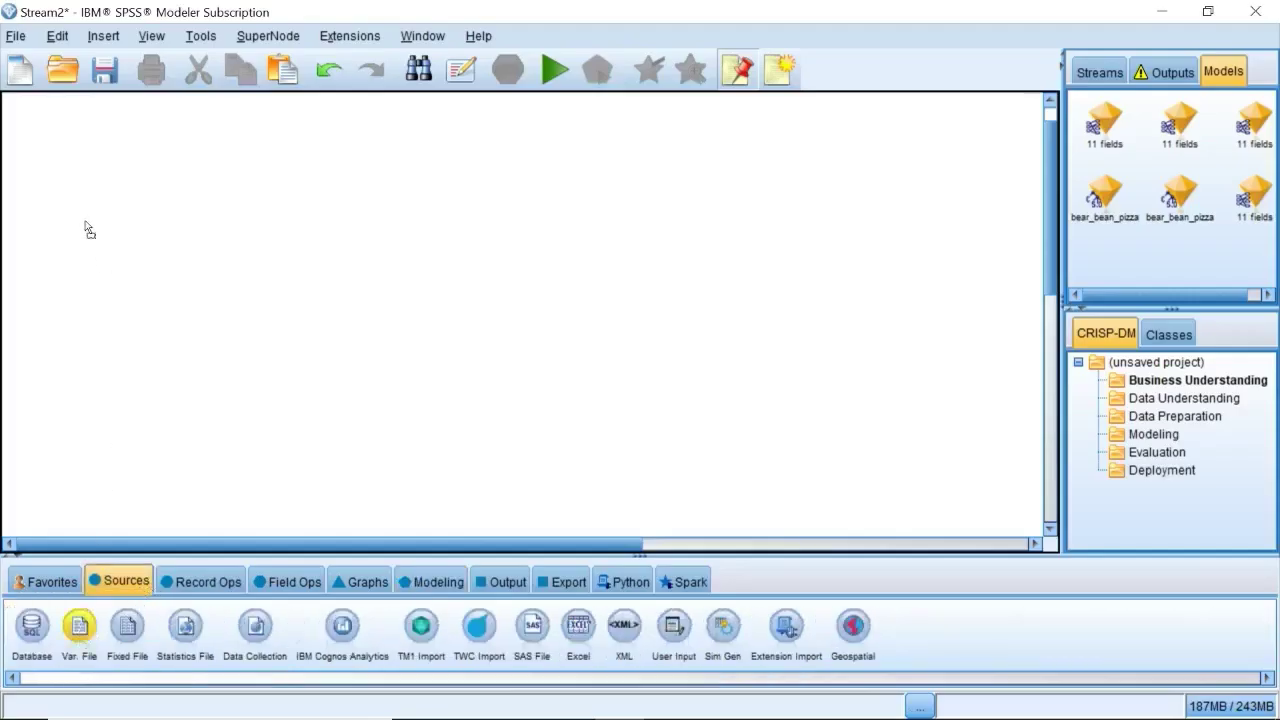
Step: Add a Var. File source that reads the Demos\BASKETS1n data file
left_click(88, 229)
double_click(88, 229)
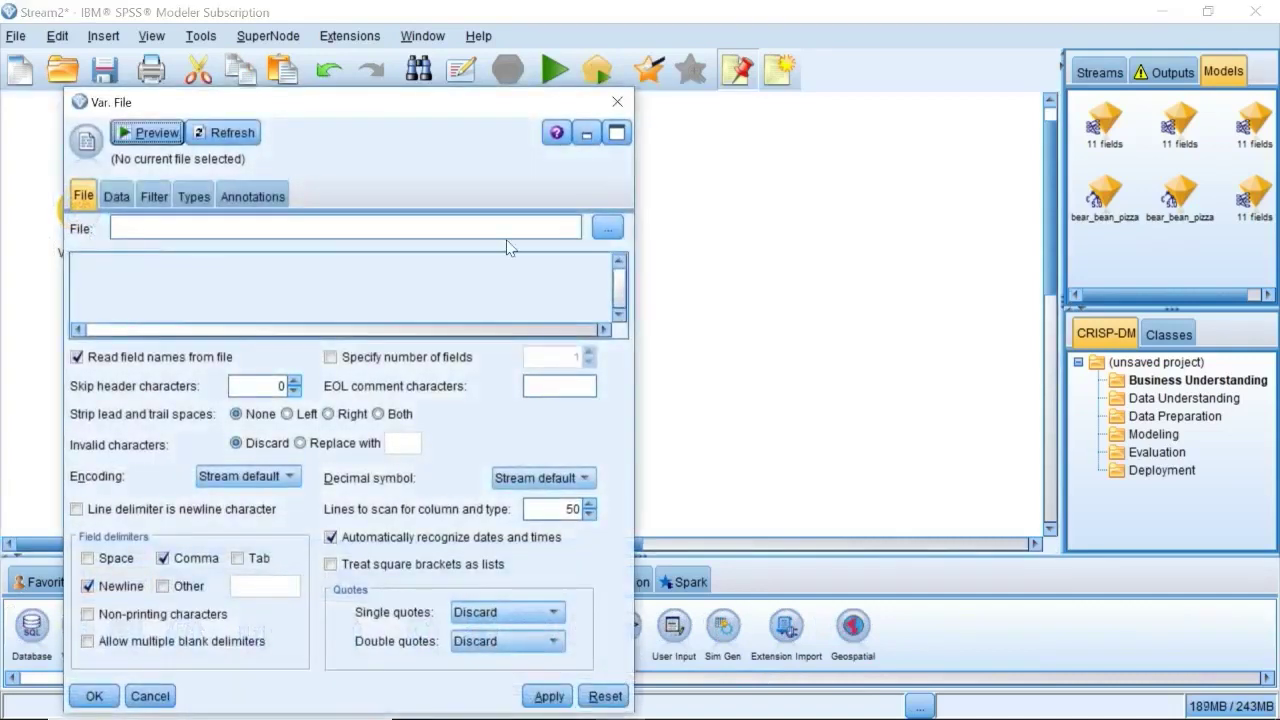
left_click(608, 228)
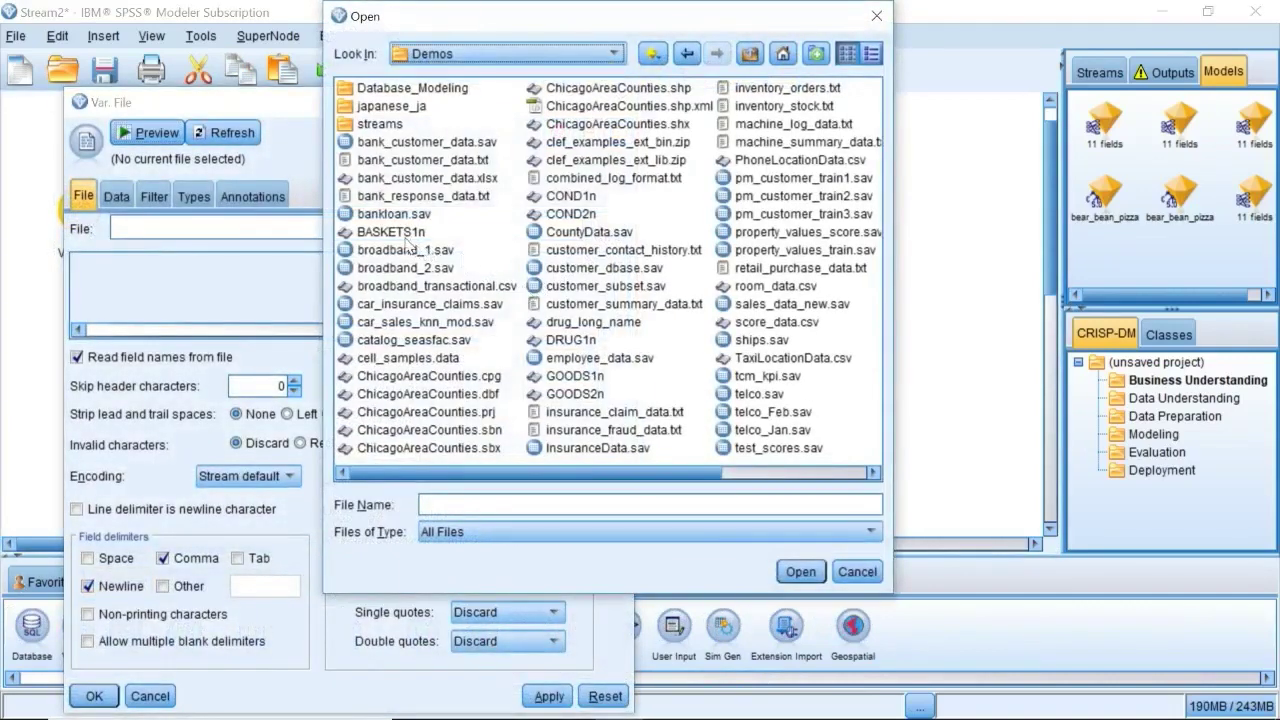
left_click(404, 236)
left_click(800, 572)
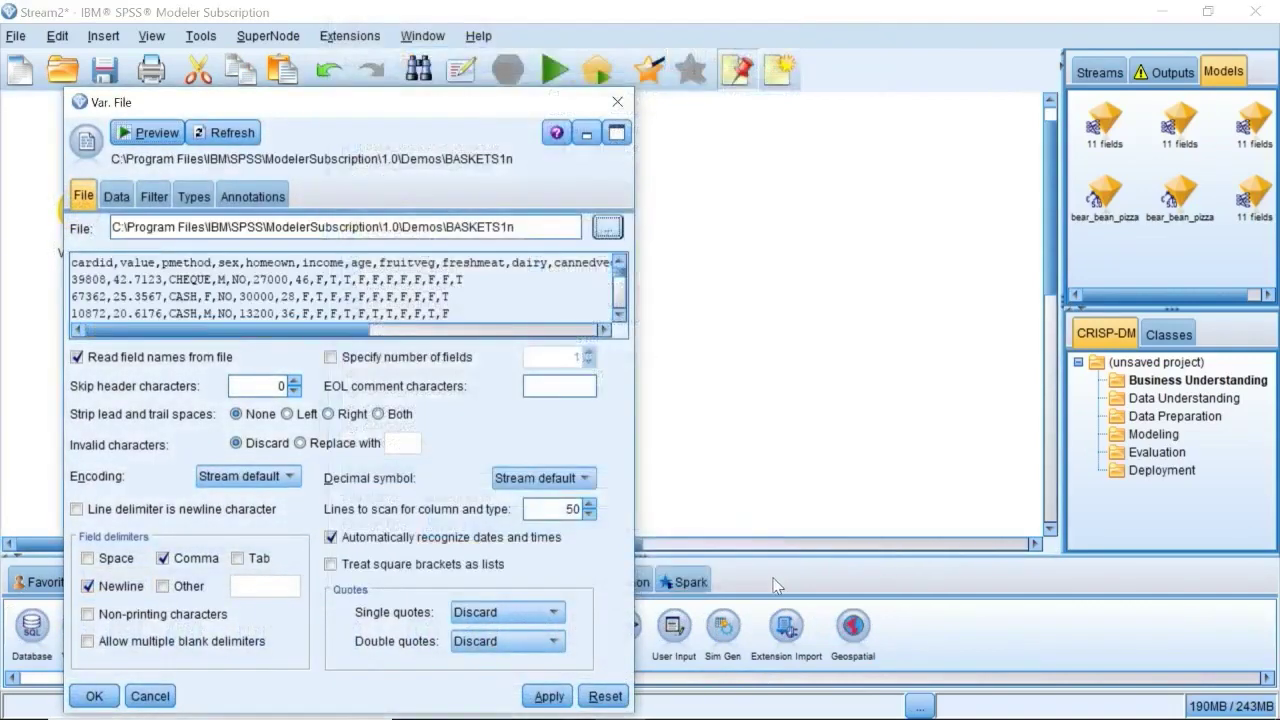
left_click(110, 696)
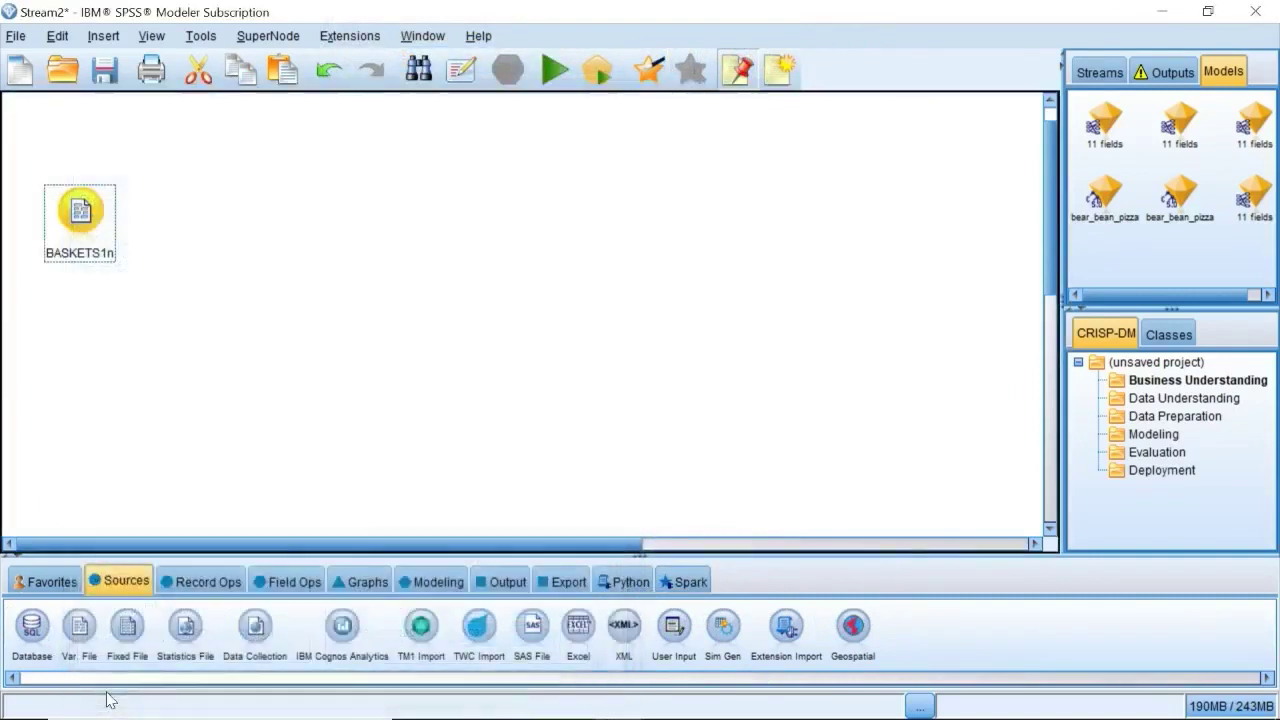
Step: Place a Type node beside BASKETS1n and connect the source into it
left_click(262, 588)
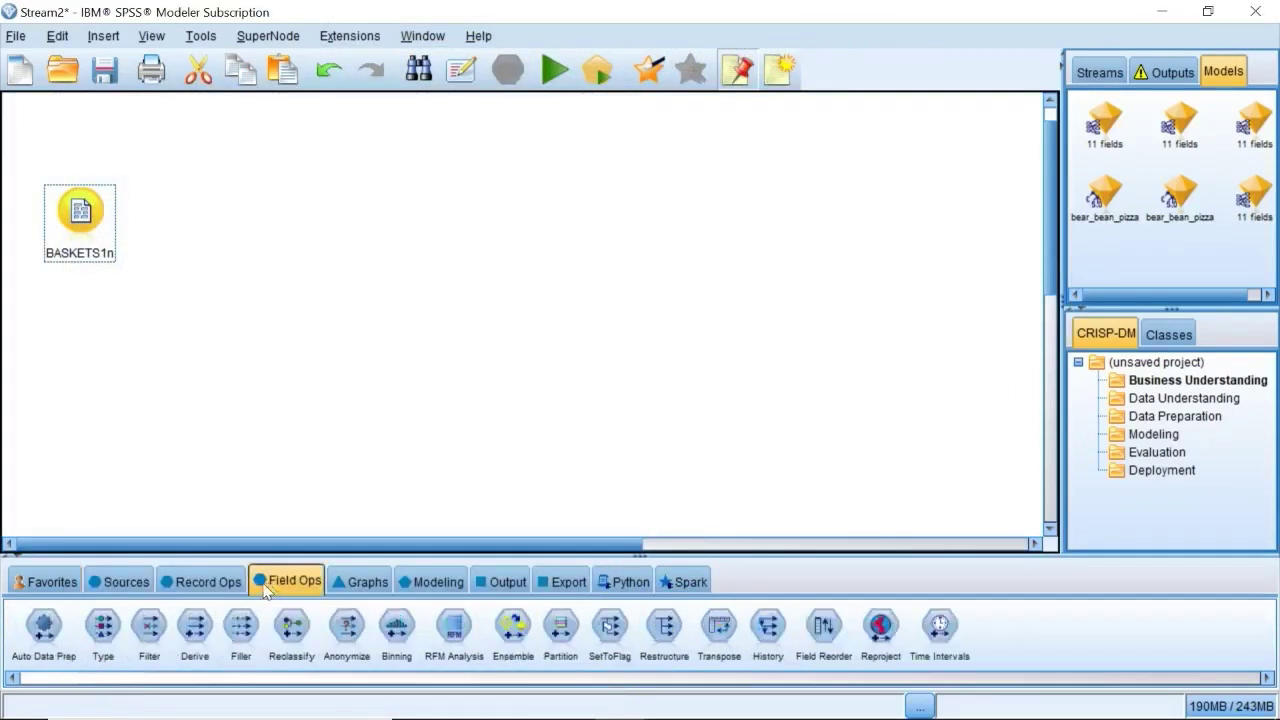
left_click(103, 628)
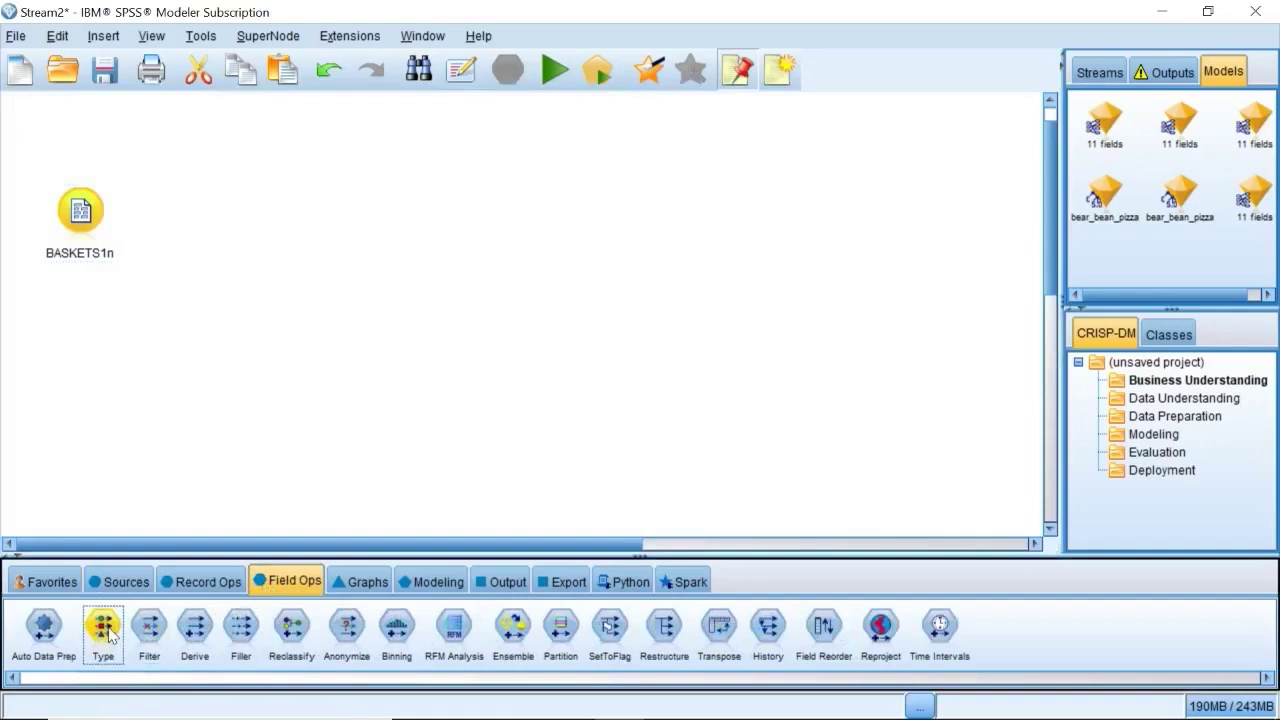
left_click(210, 218)
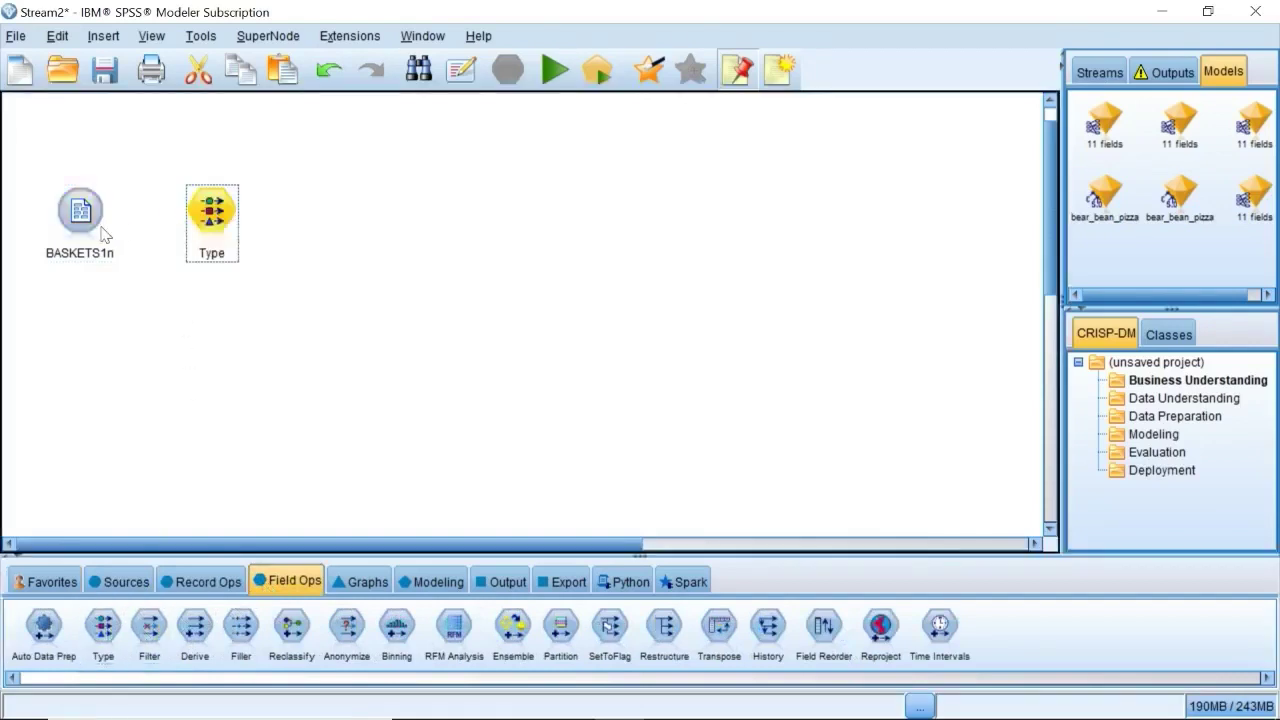
right_click(104, 234)
left_click(140, 268)
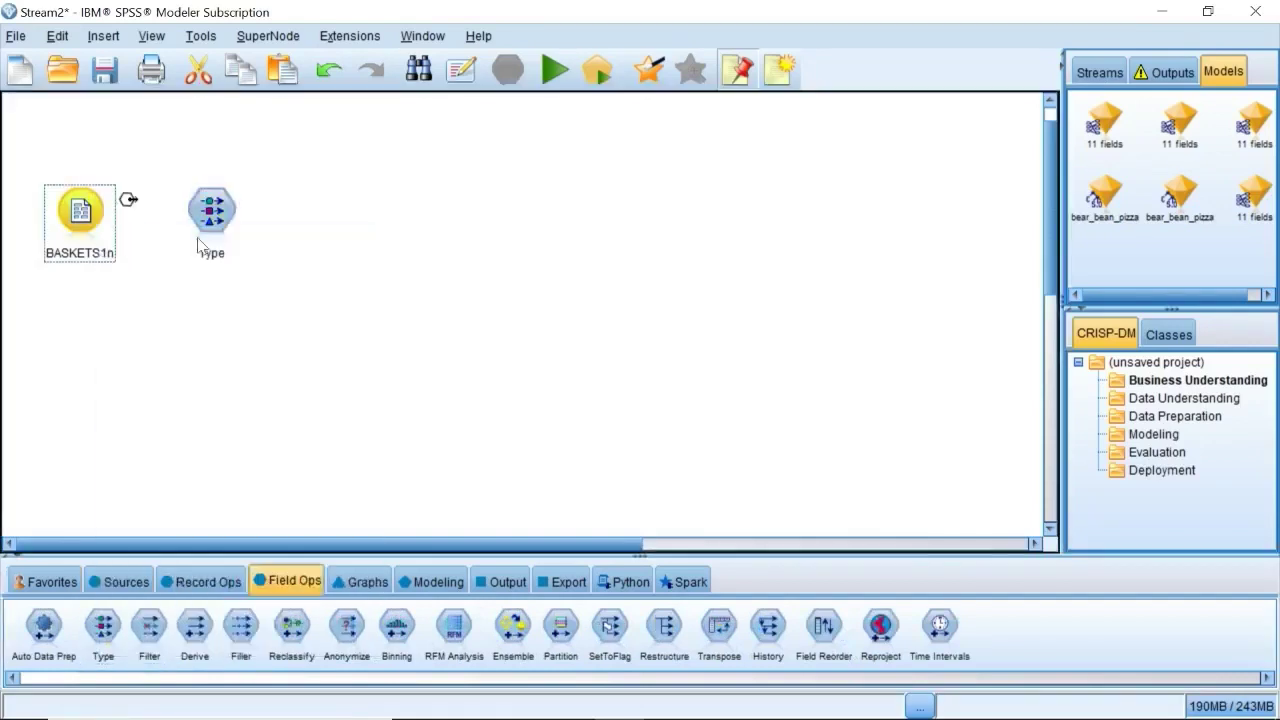
left_click(218, 232)
Step: Set the cardid field's measurement to Typeless in the Type node
double_click(214, 222)
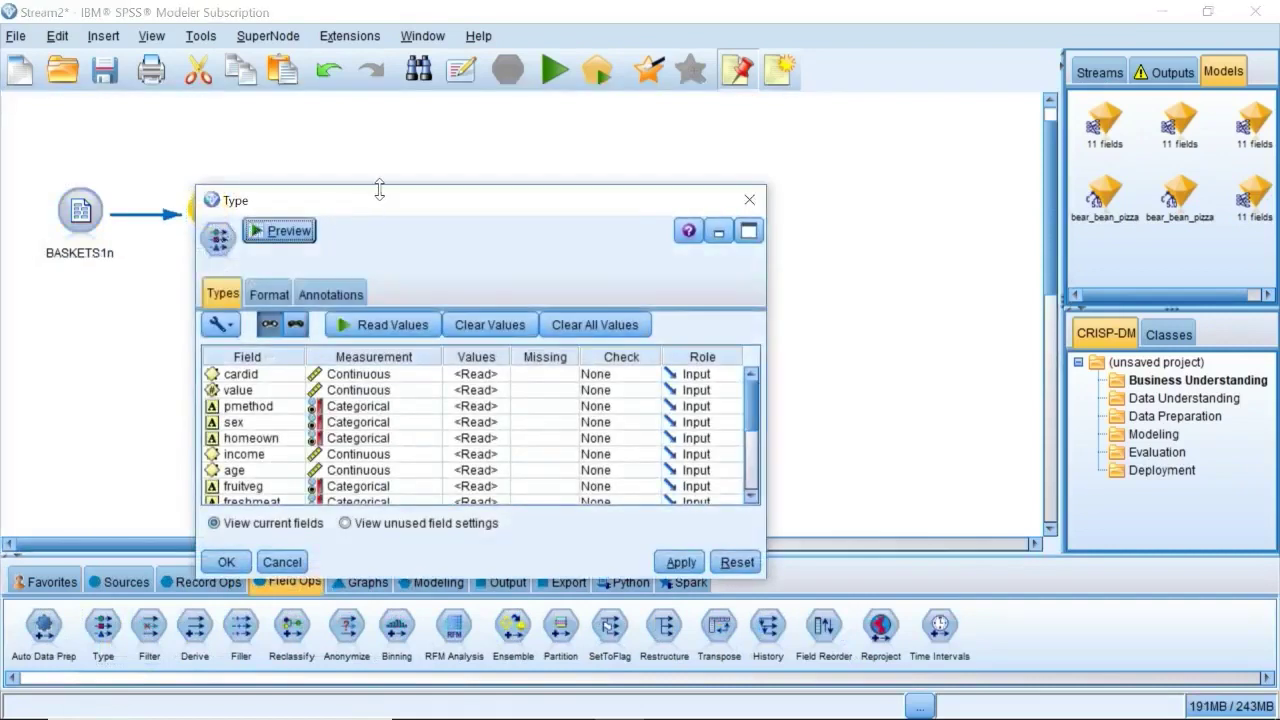
left_click_drag(379, 189, 431, 14)
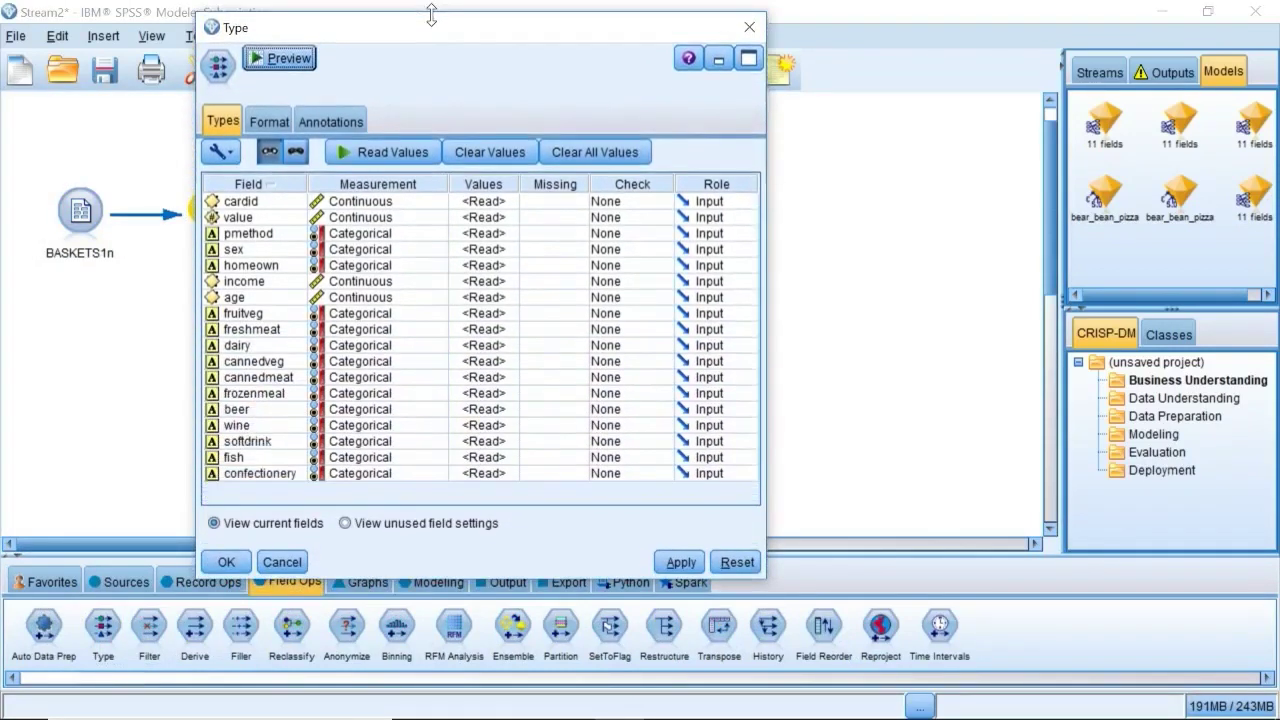
left_click(357, 203)
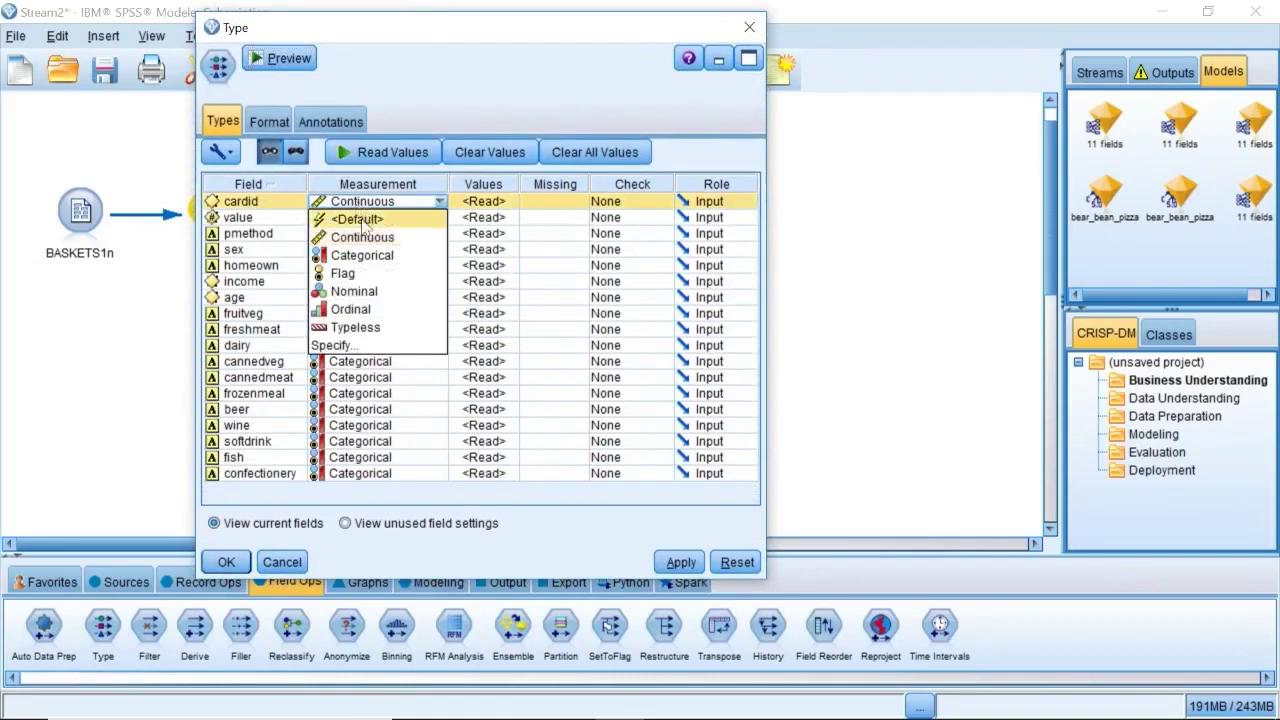
left_click(355, 327)
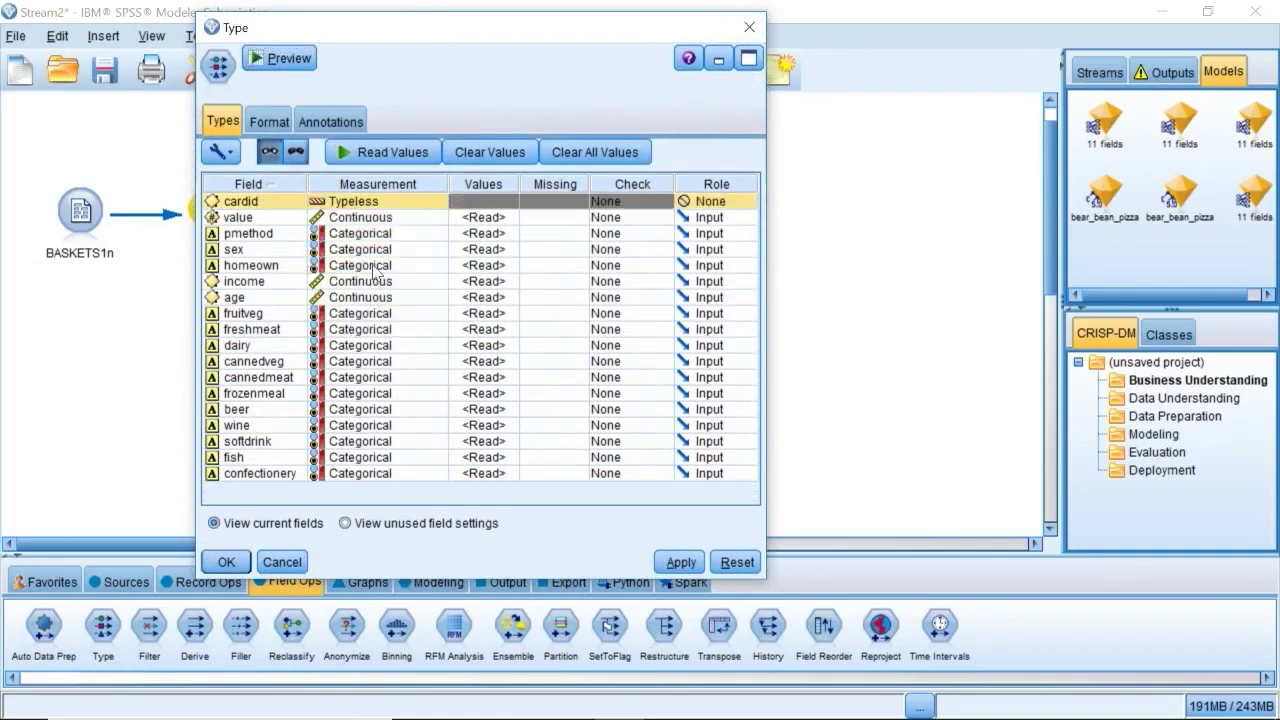
Step: Set value through age to role None and fruitveg through confectionery to role Both
left_click(259, 219)
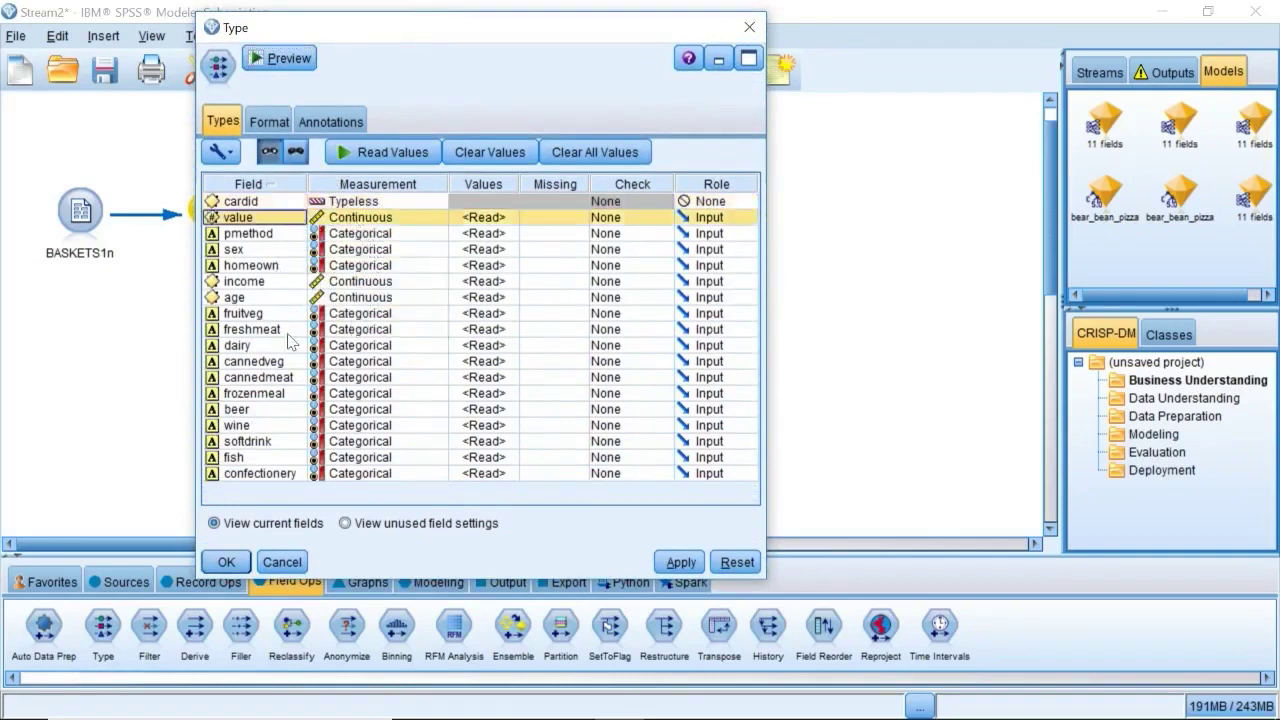
left_click(255, 297, "shift")
left_click(692, 220)
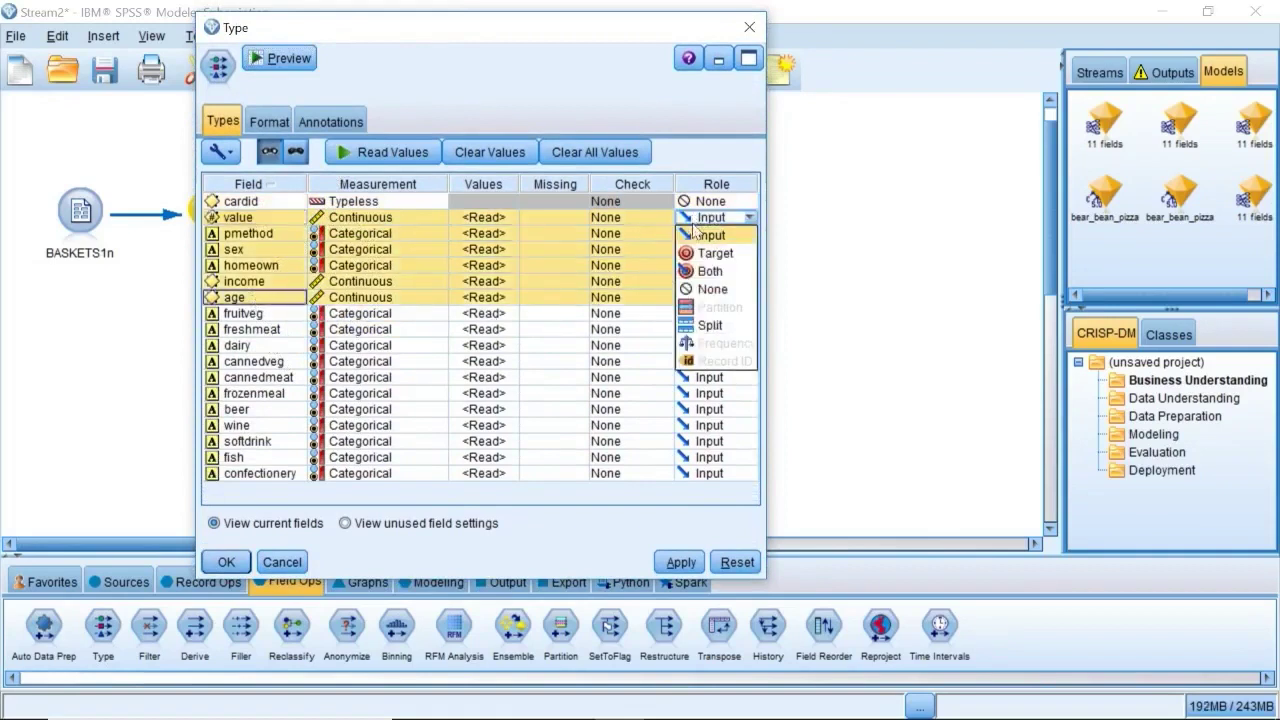
left_click(700, 293)
left_click(270, 315)
left_click(251, 476, "shift")
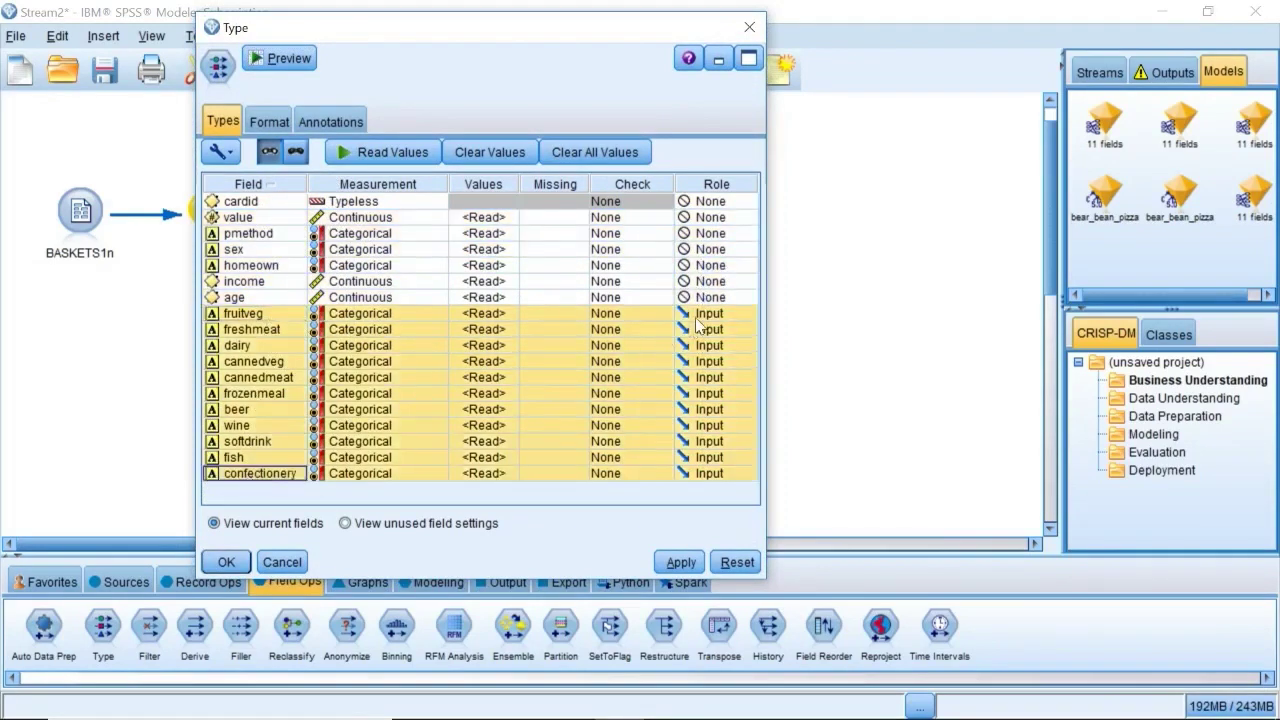
left_click(700, 320)
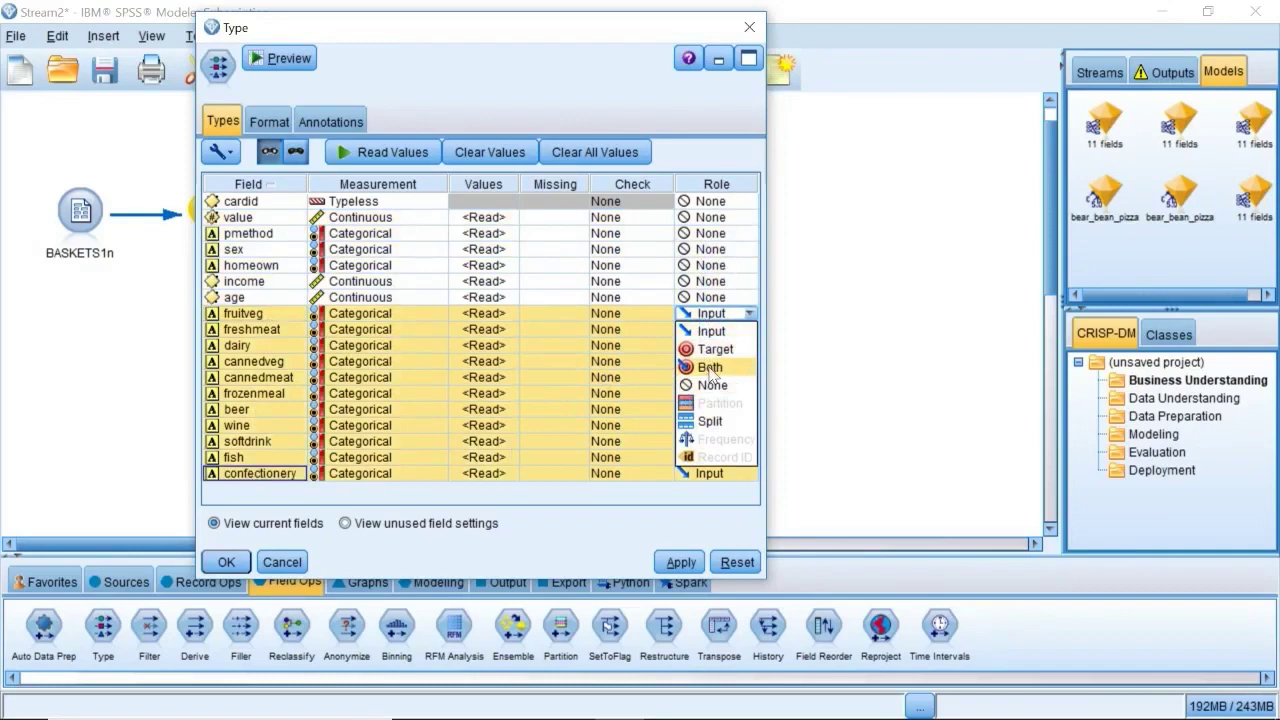
left_click(710, 368)
left_click(226, 562)
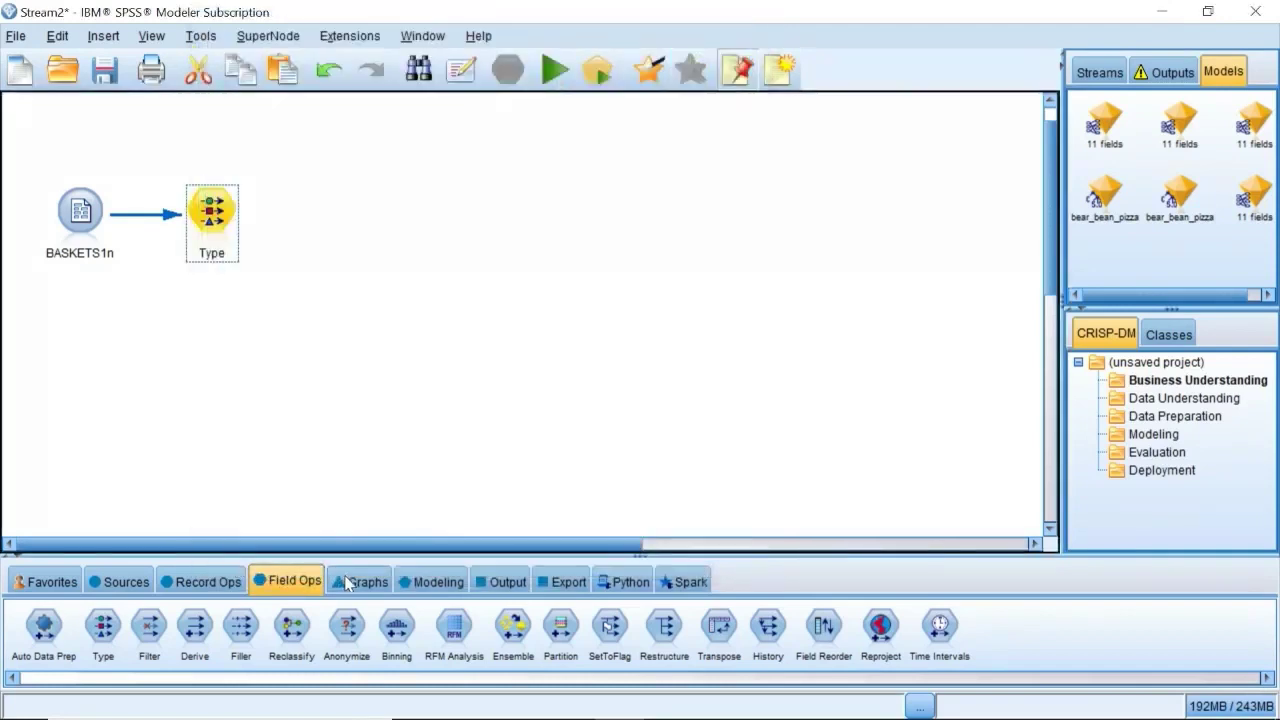
Step: Add an Apriori node below the Type node and connect the Type node into it
left_click(430, 582)
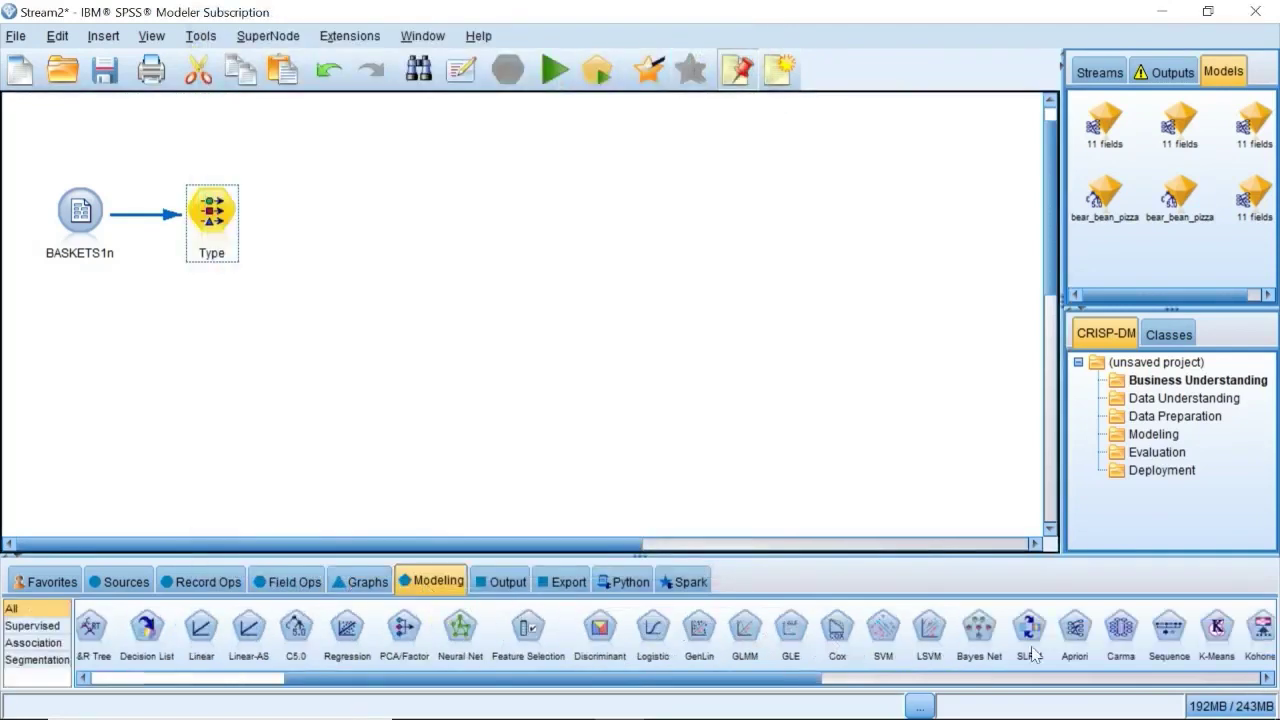
left_click_drag(1075, 632, 164, 335)
right_click(234, 221)
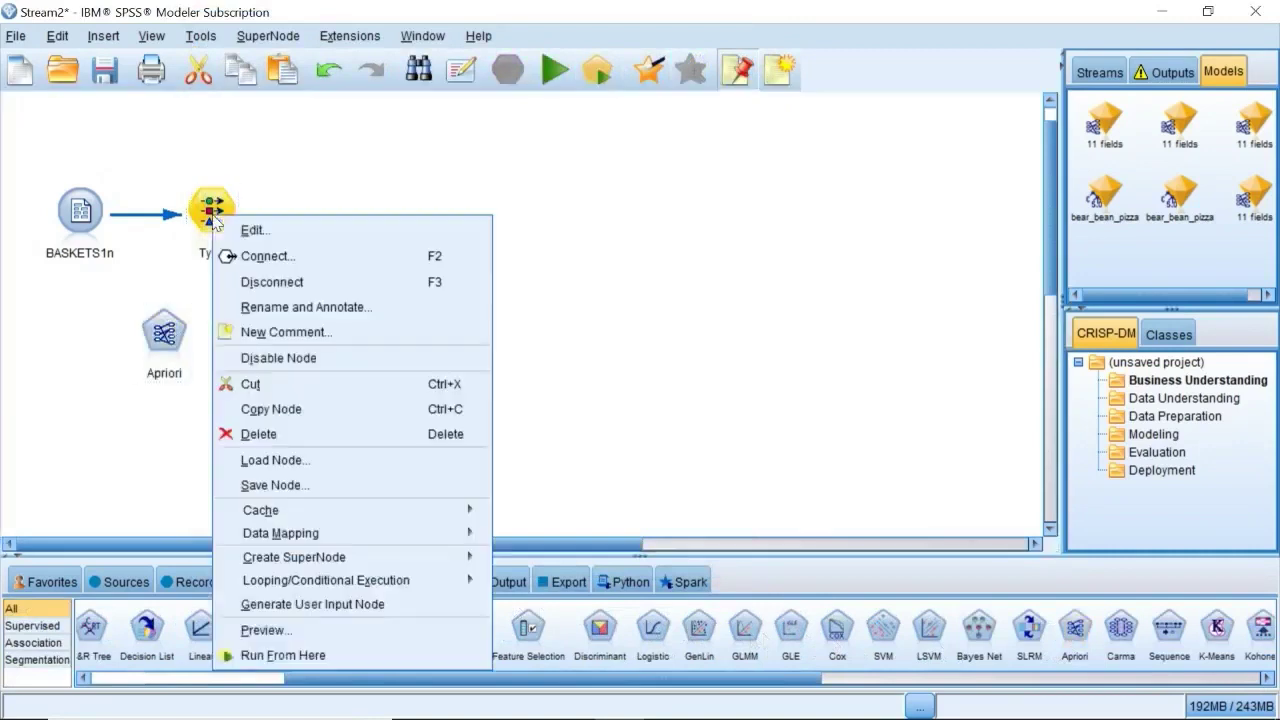
left_click(270, 251)
left_click(163, 336)
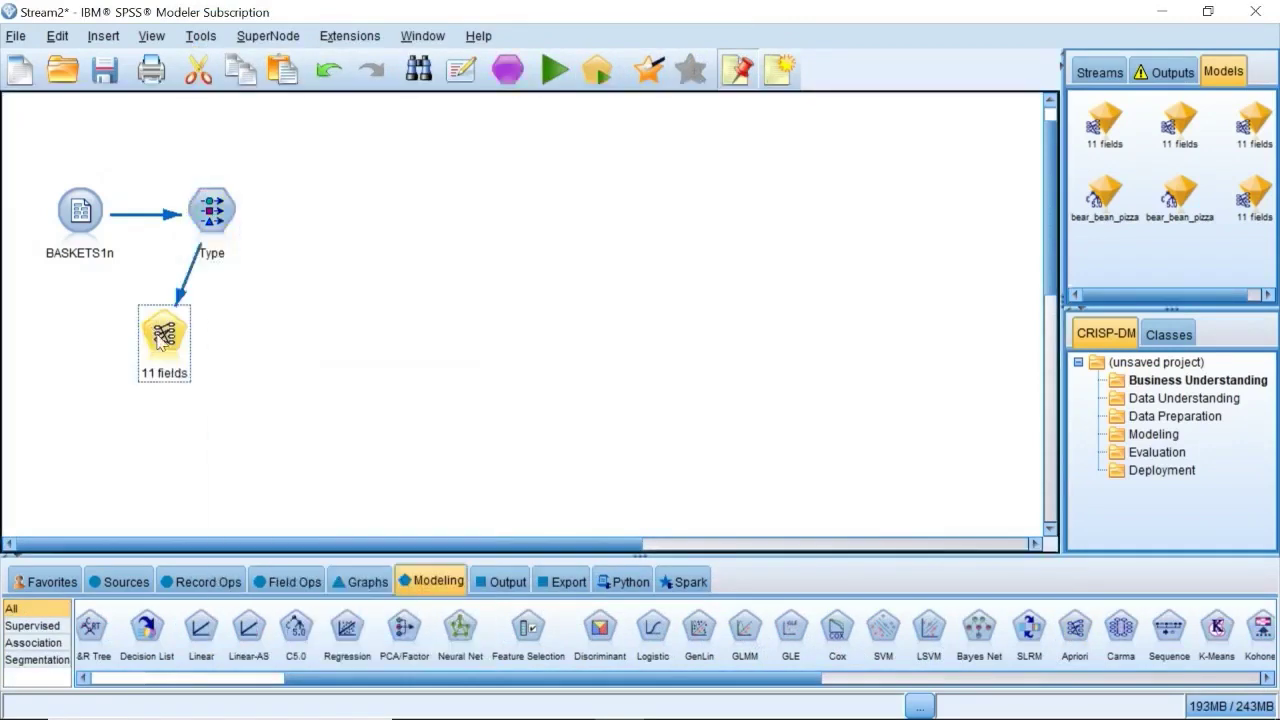
Step: Build the Apriori model, then open the 11 fields rule nugget to browse its three rules
double_click(163, 336)
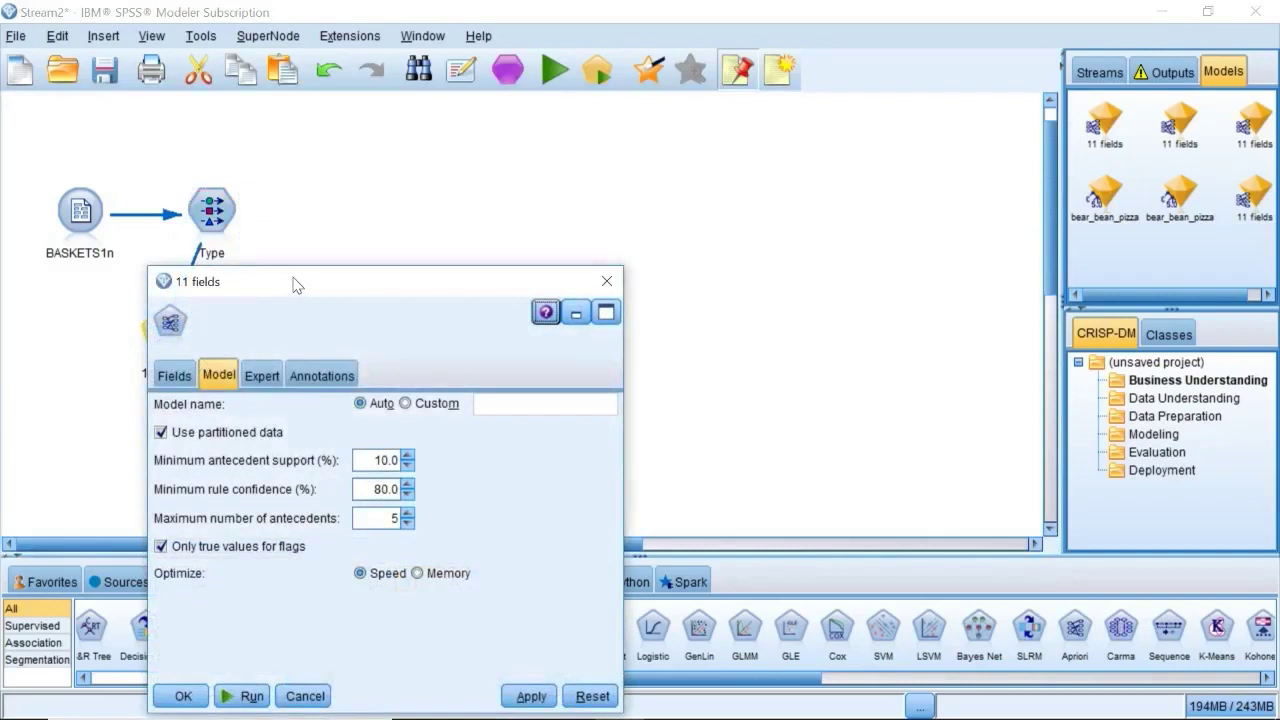
left_click_drag(307, 268, 317, 211)
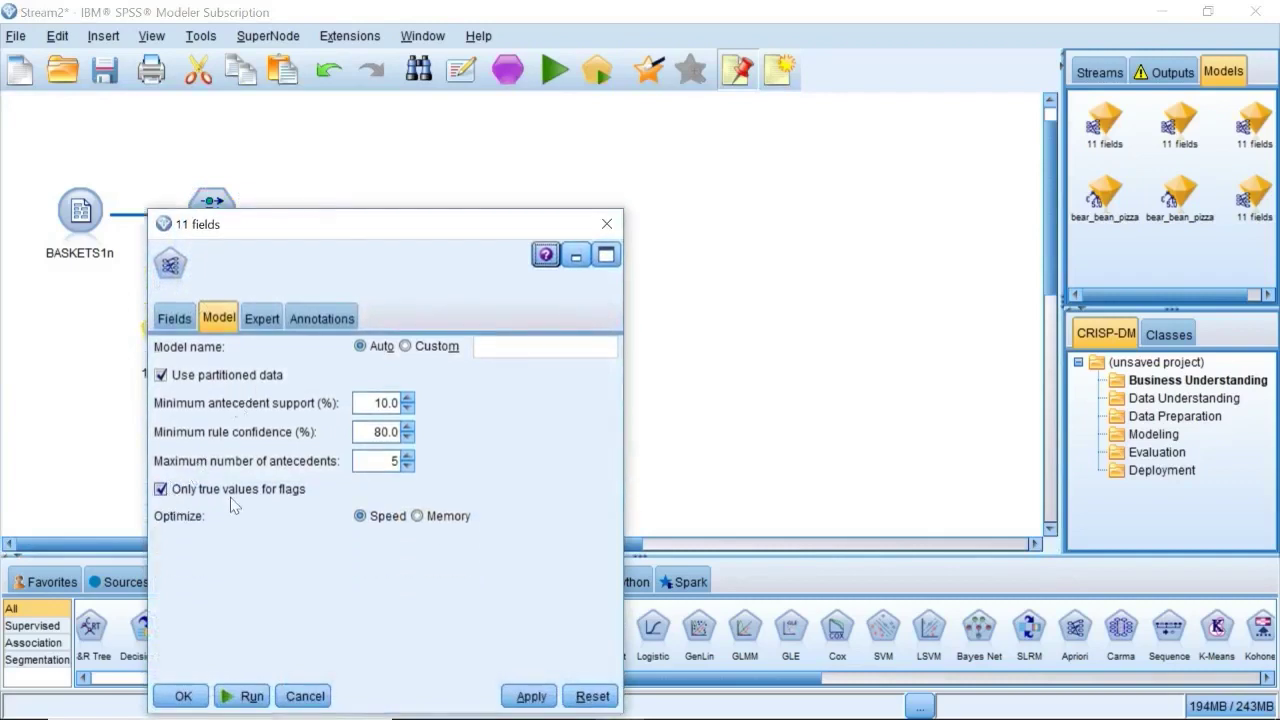
left_click(245, 700)
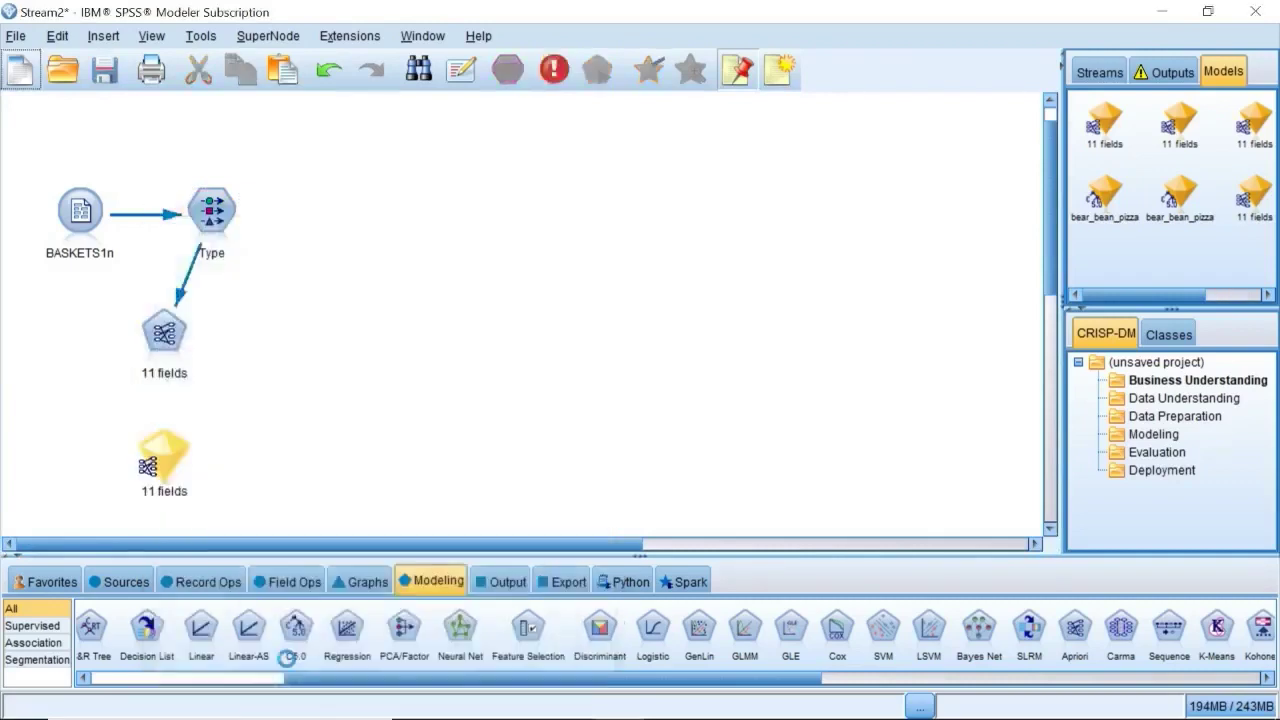
left_click_drag(193, 470, 240, 416)
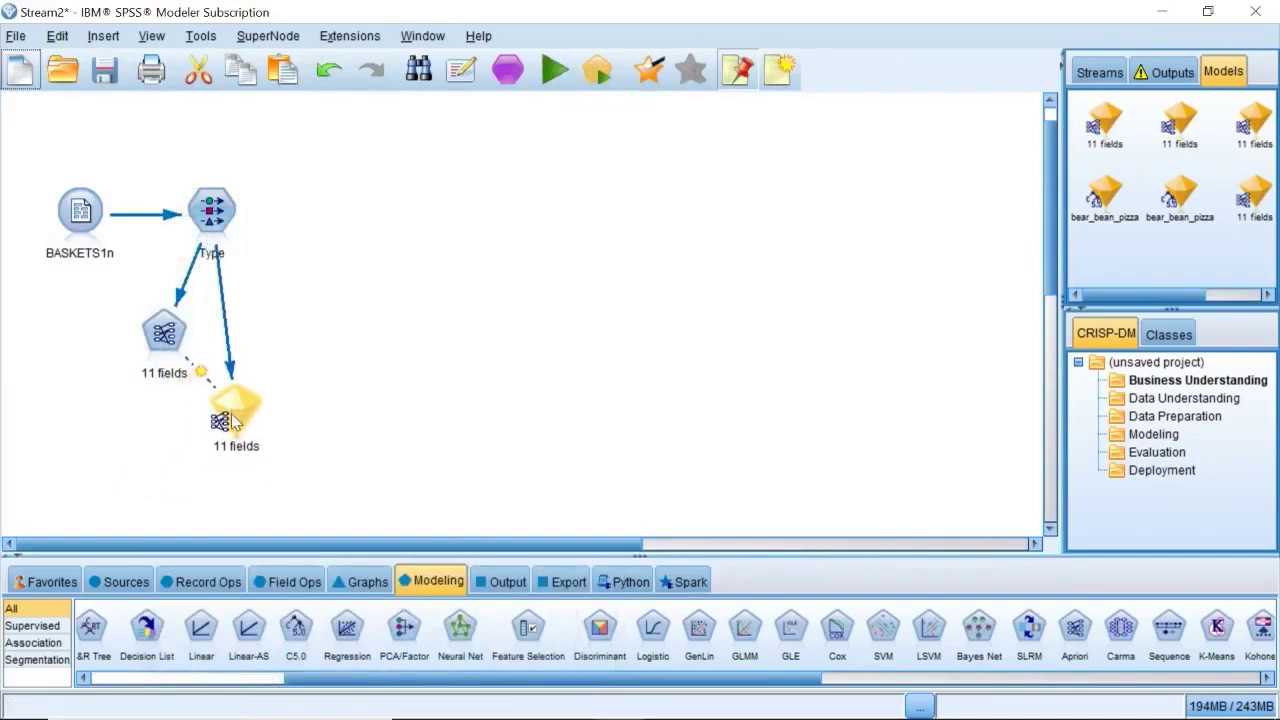
double_click(240, 416)
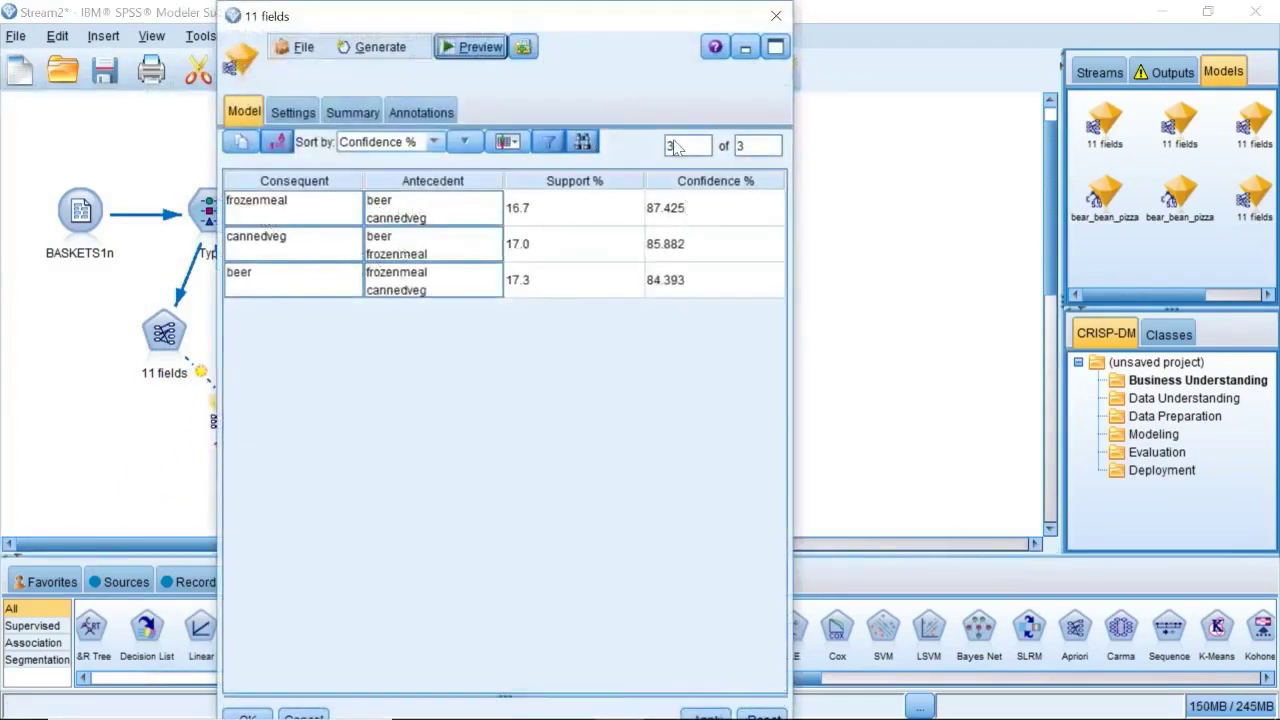
Step: Add a Web graph node and connect the Type node to it
left_click(775, 16)
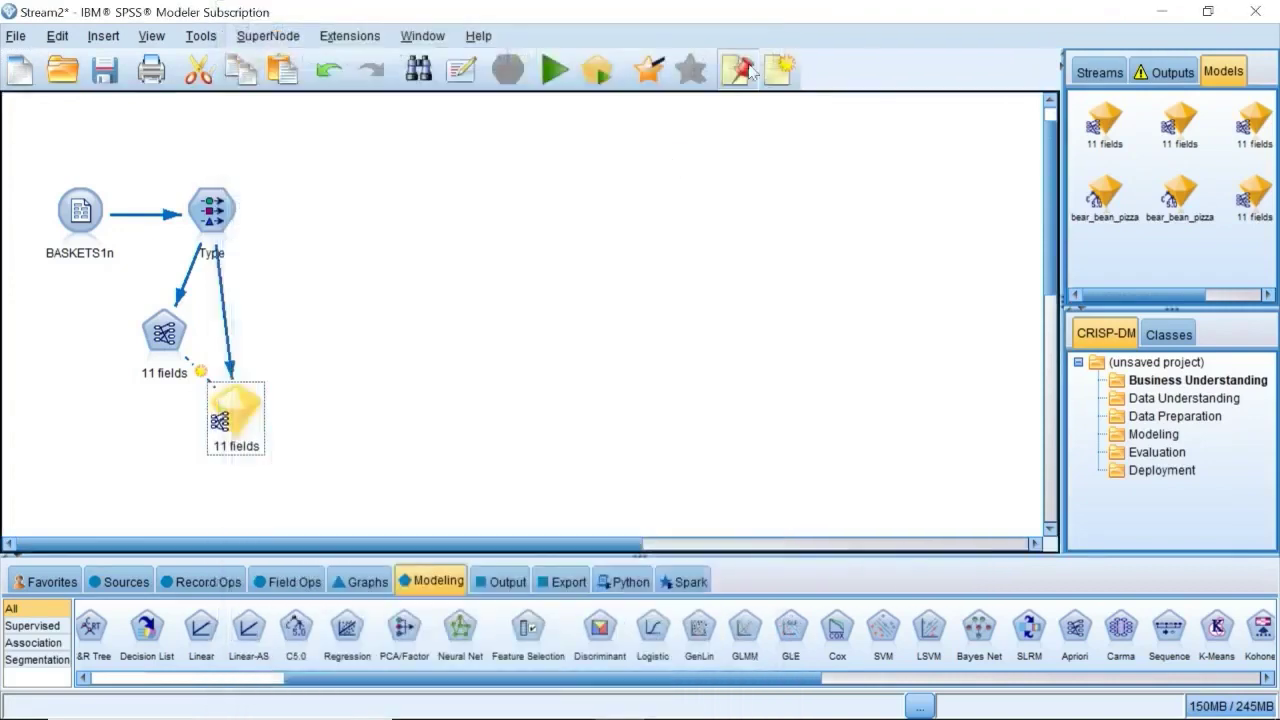
left_click(364, 581)
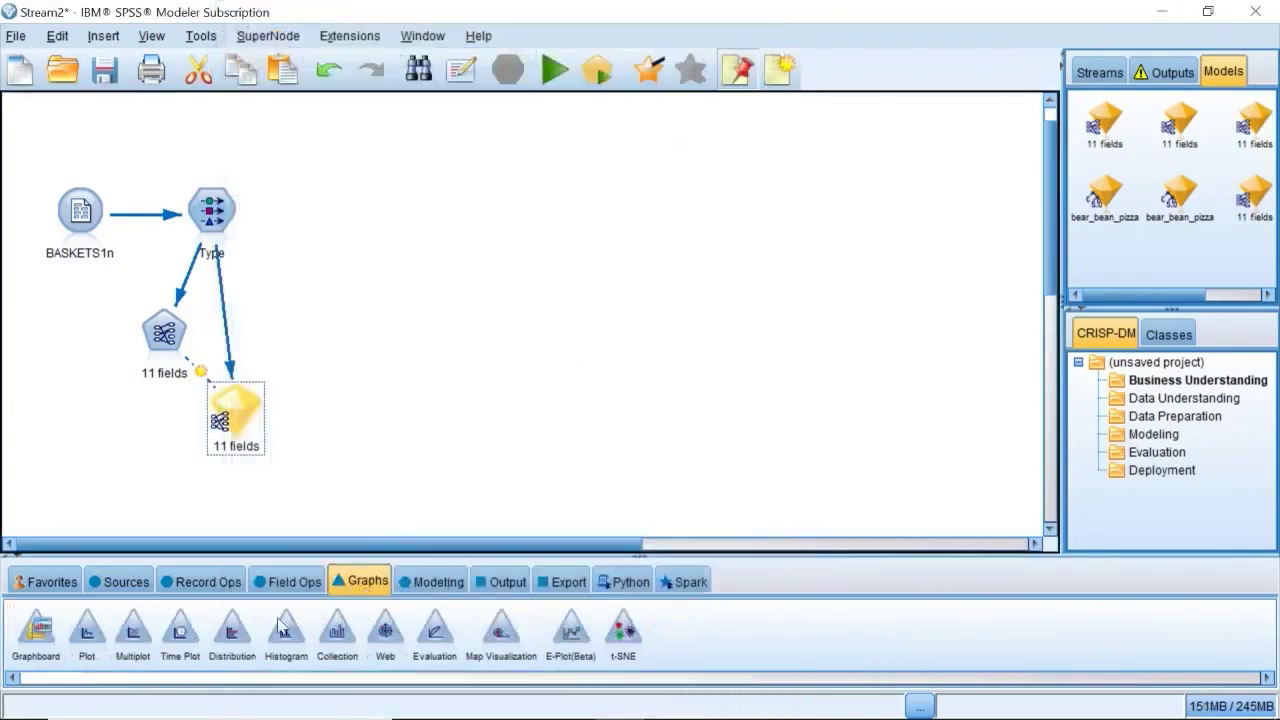
left_click(385, 640)
left_click(318, 310)
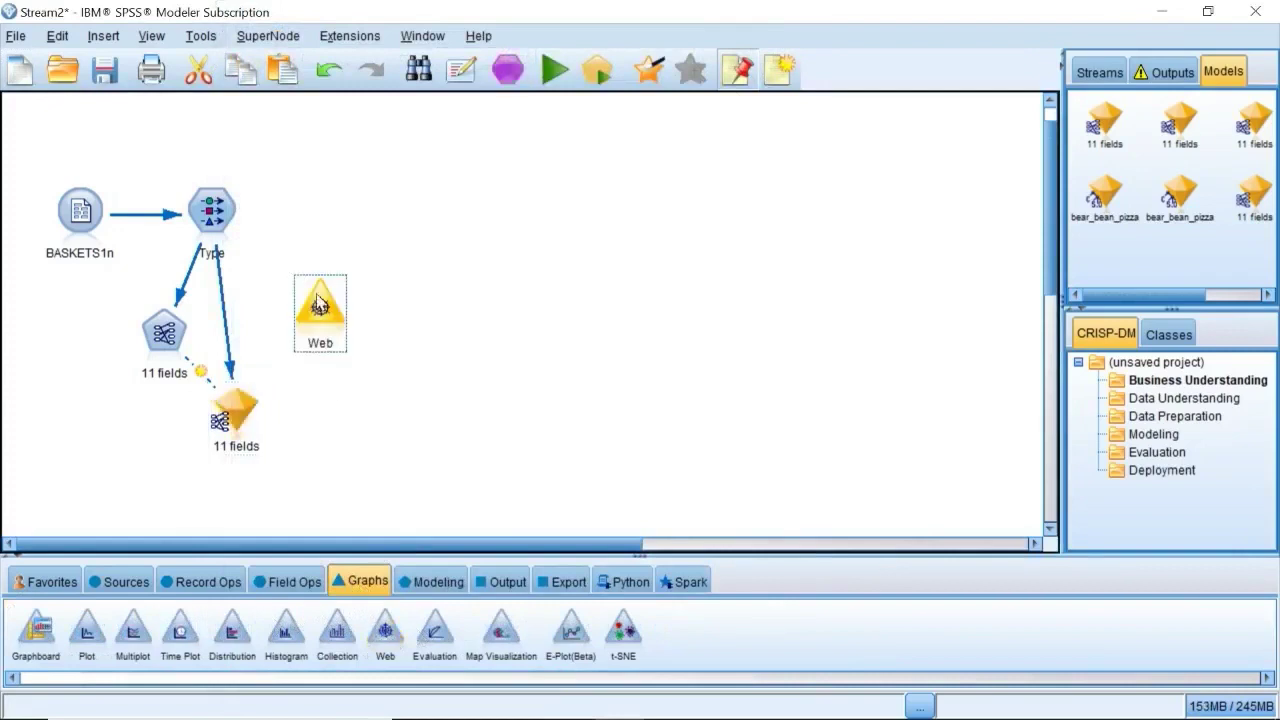
right_click(225, 217)
left_click(276, 261)
left_click(324, 322)
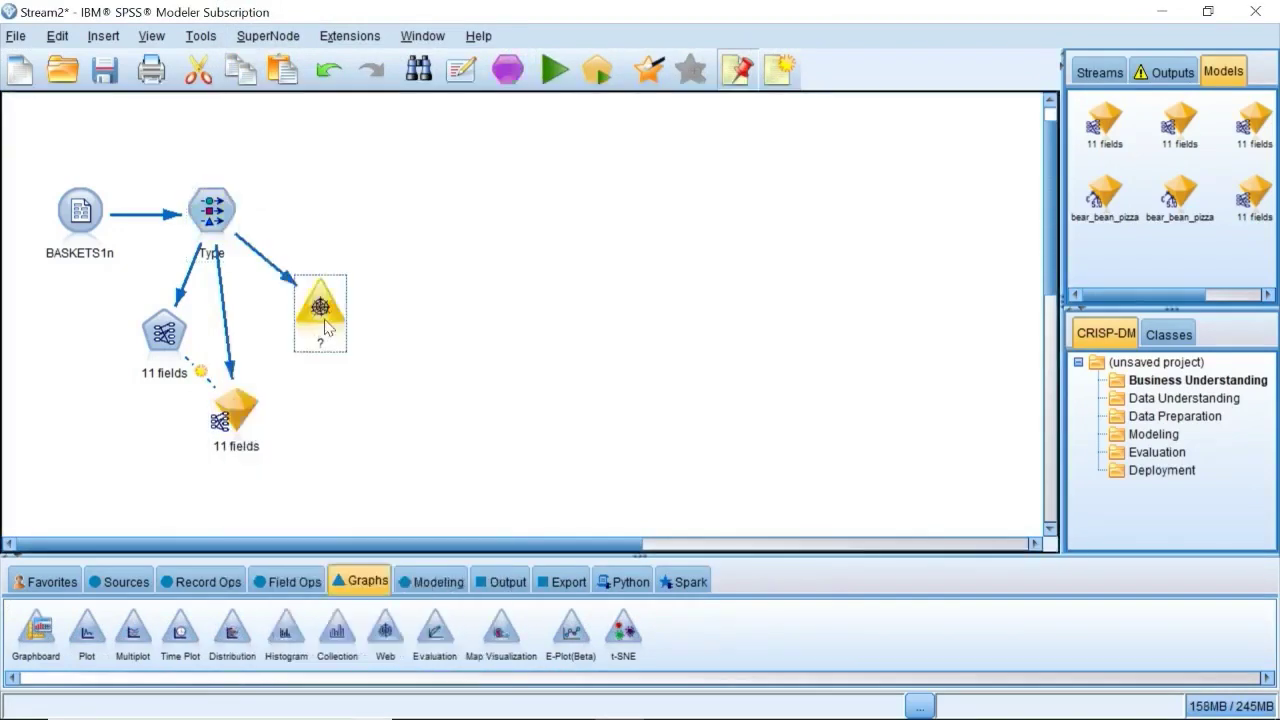
Step: Plot fields fruitveg through confectionery with true flags only, and run the web graph
double_click(324, 322)
left_click_drag(555, 222, 571, 115)
left_click(797, 285)
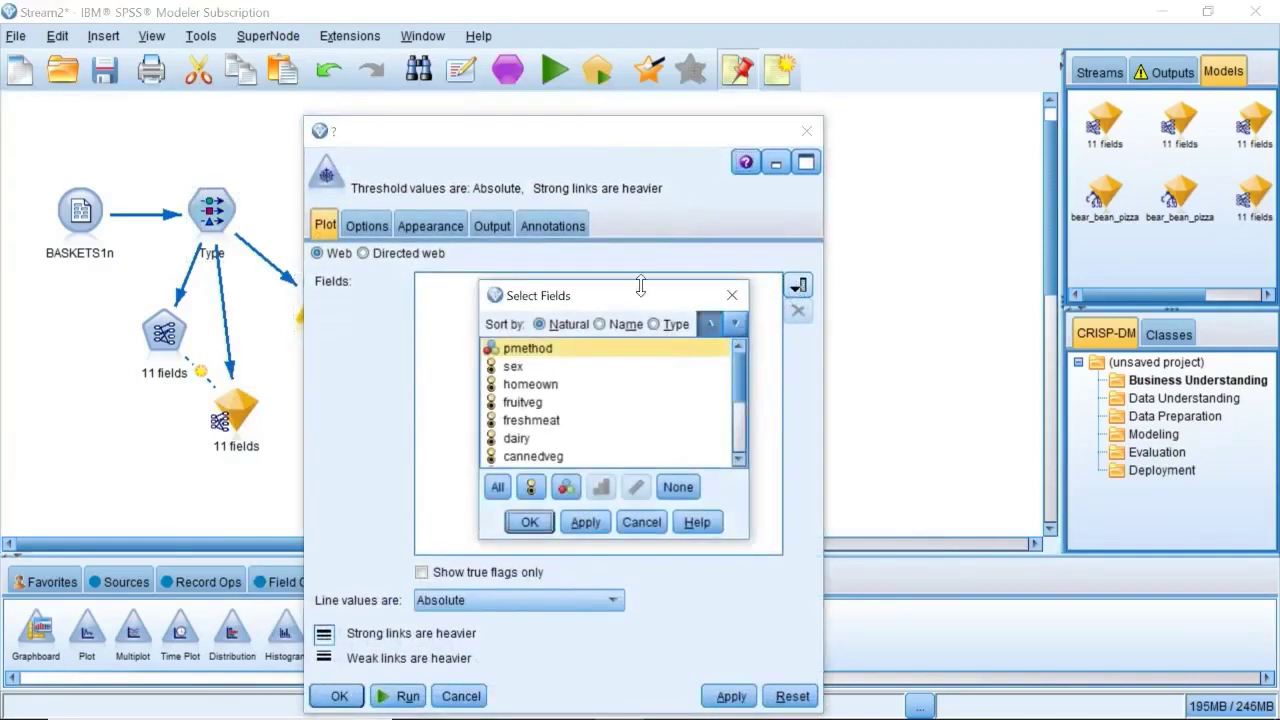
left_click_drag(641, 286, 641, 114)
left_click(537, 233)
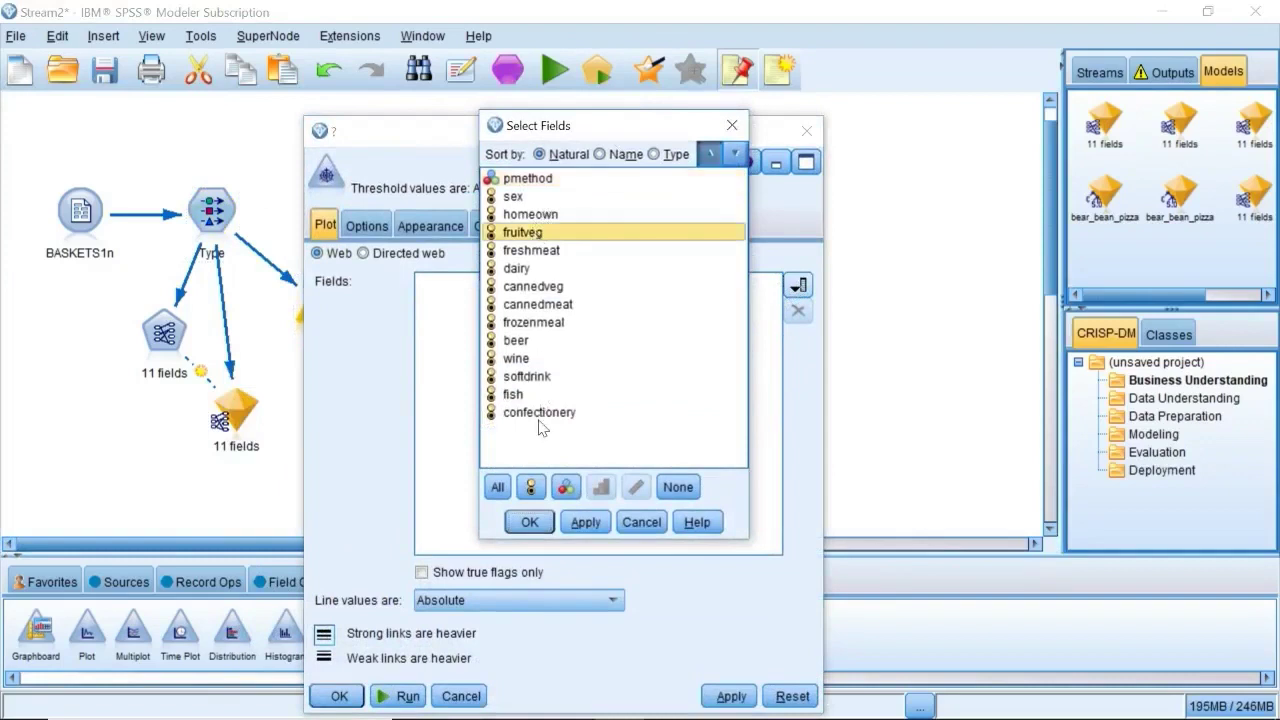
left_click(540, 414, "shift")
left_click(546, 524)
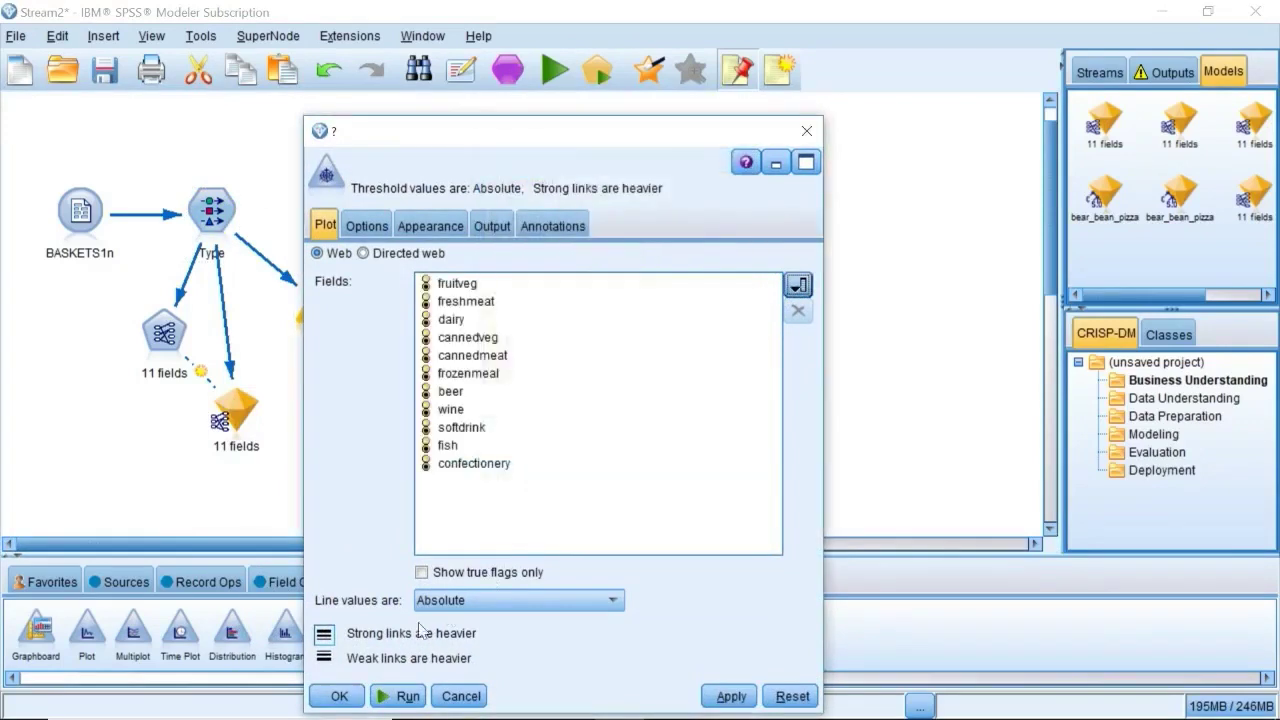
left_click(433, 578)
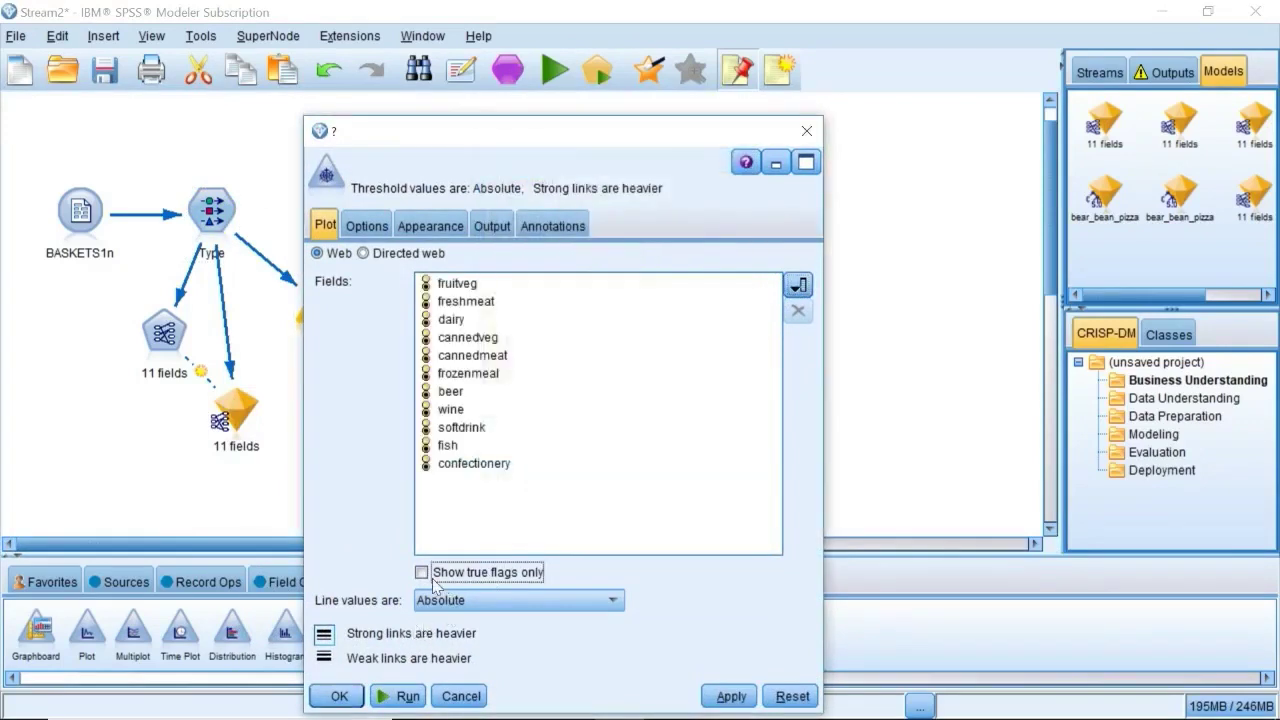
left_click(403, 695)
Step: Size web links as strong/normal/weak, with strong links above 100 and weak below 90
left_click(492, 38)
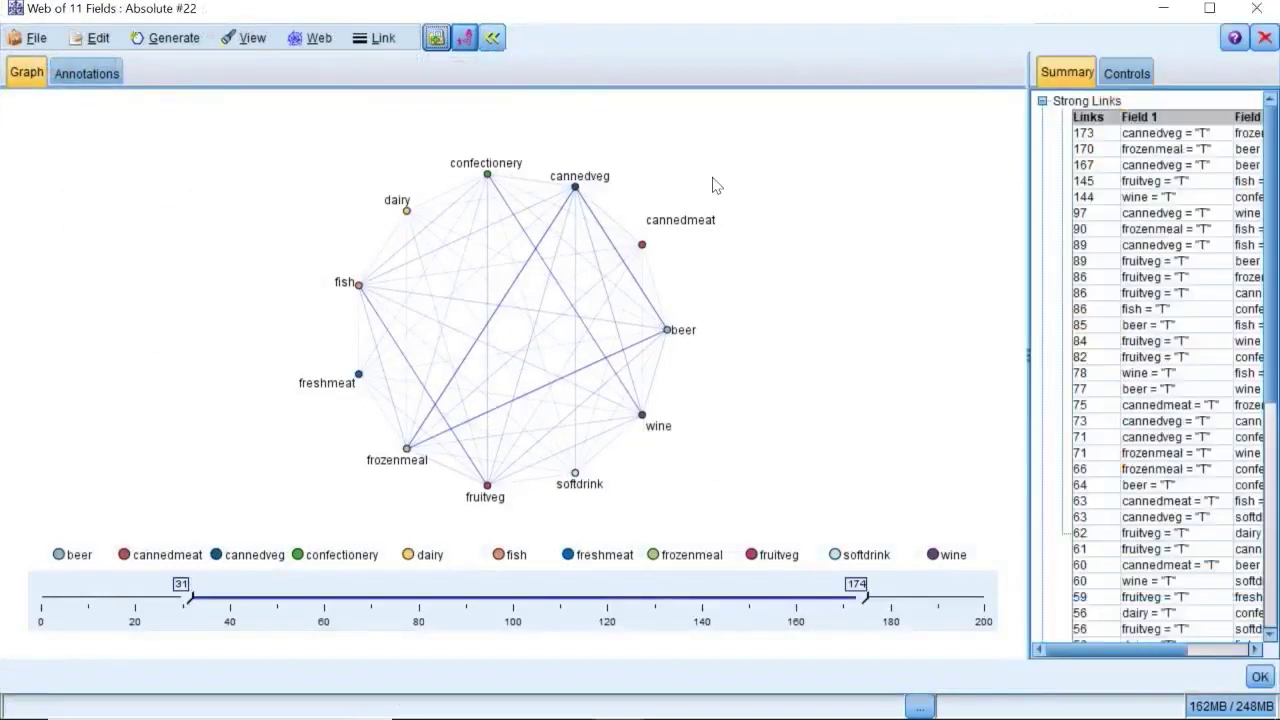
left_click(1127, 76)
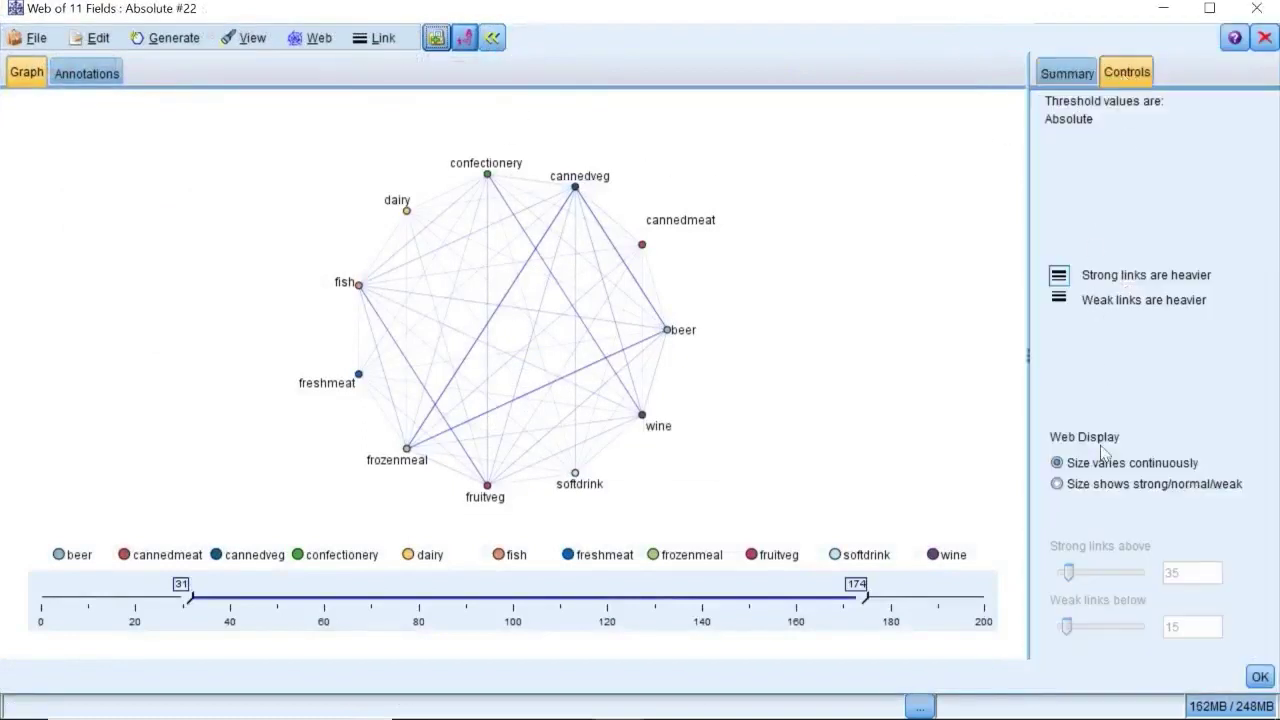
left_click(1110, 484)
left_click_drag(1164, 560, 1181, 563)
type("100")
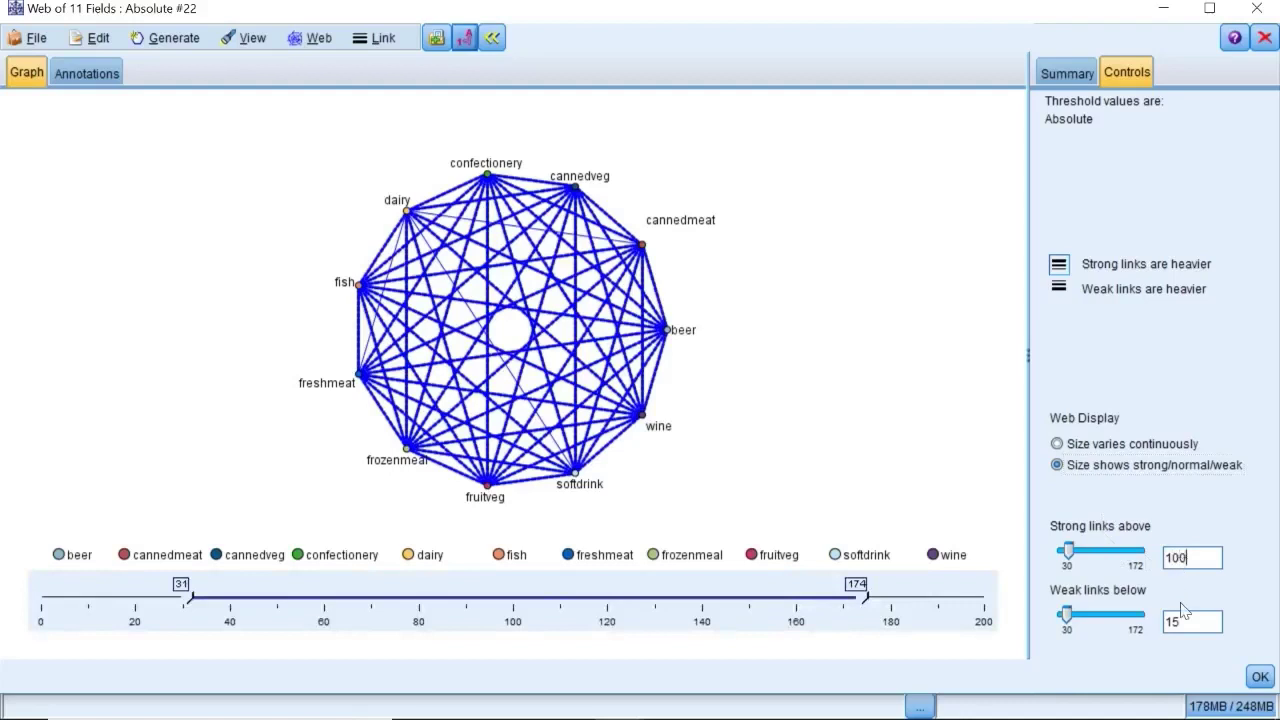
double_click(1181, 628)
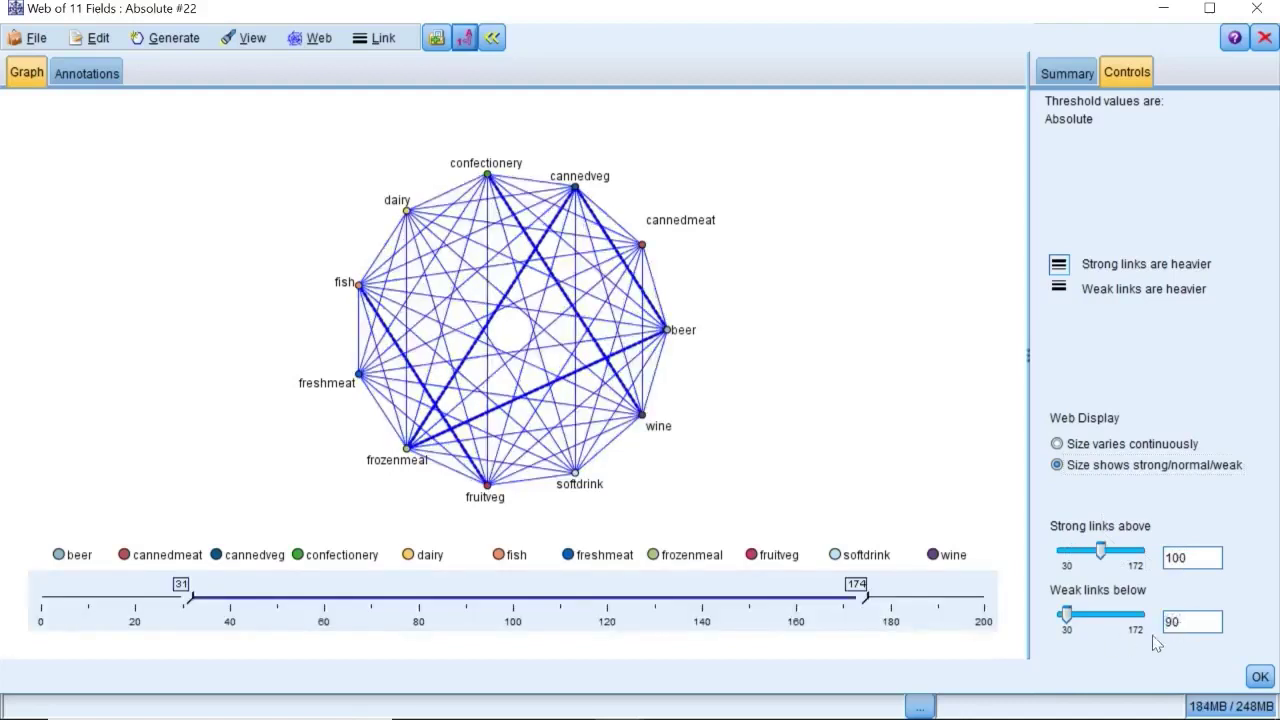
type("90")
key("Return")
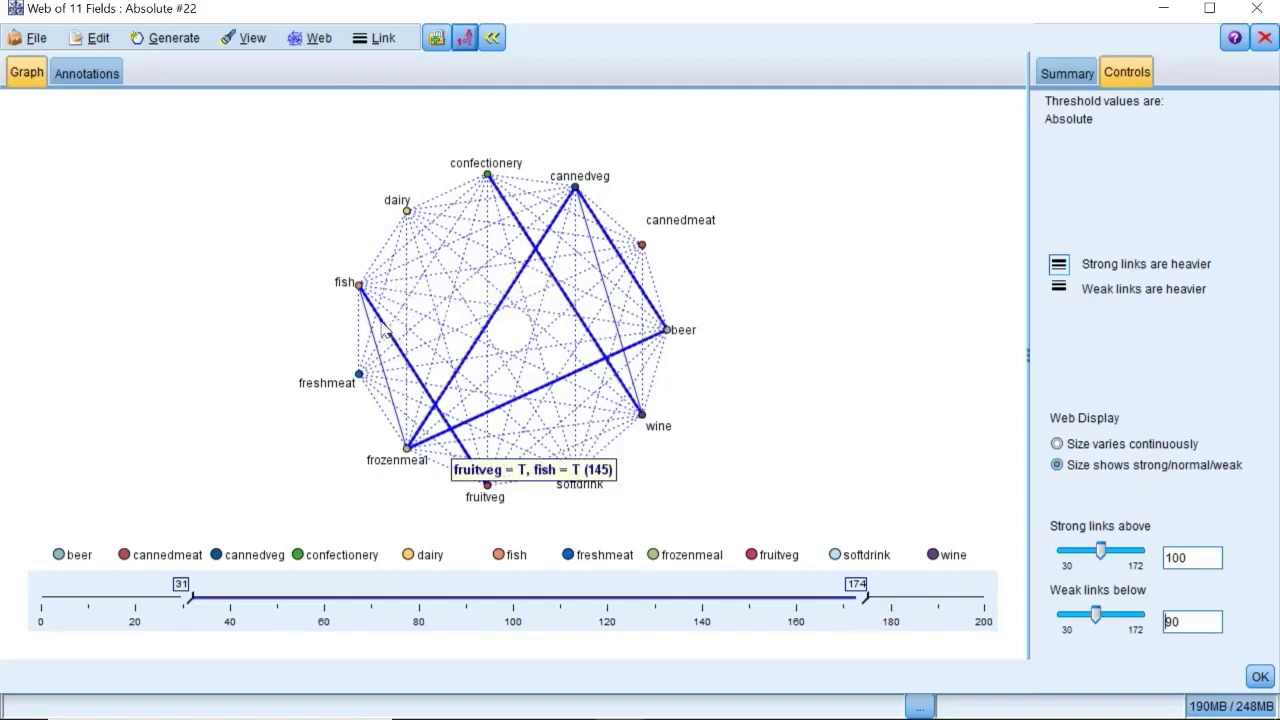
Step: Generate a Derive node from the fruitveg–fish link and rename its flag field to healthy
right_click(382, 328)
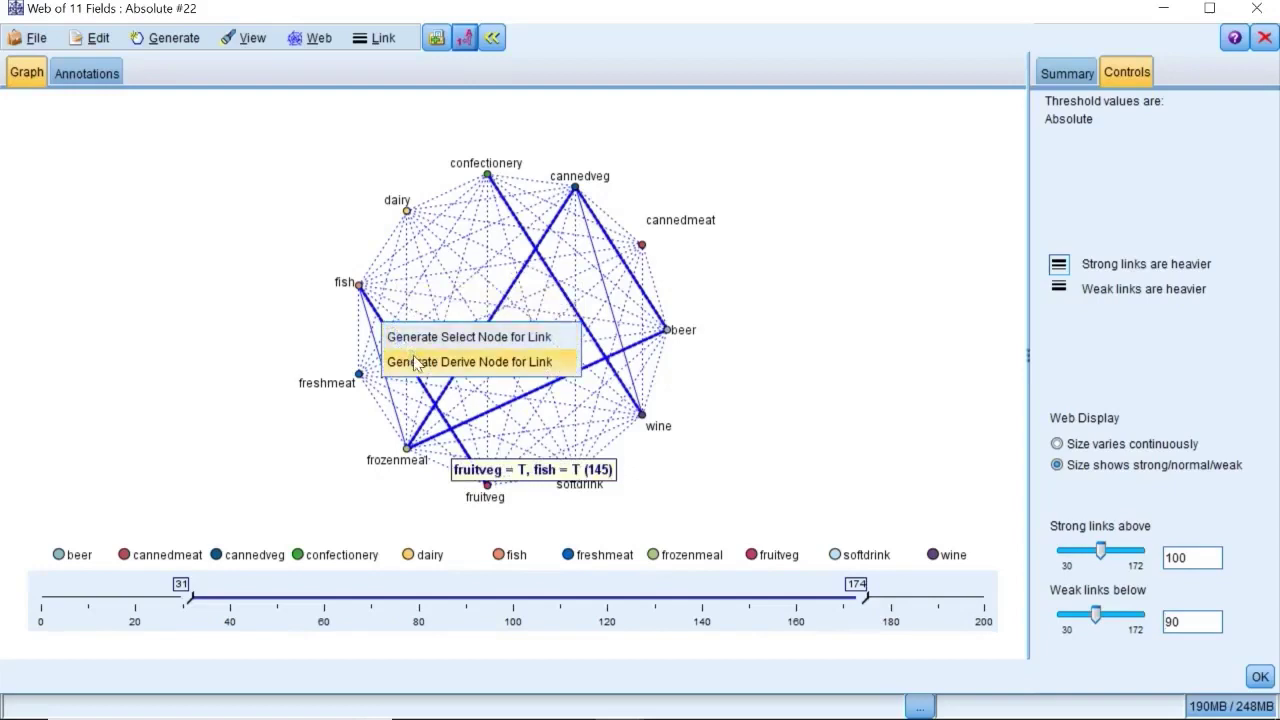
left_click(414, 362)
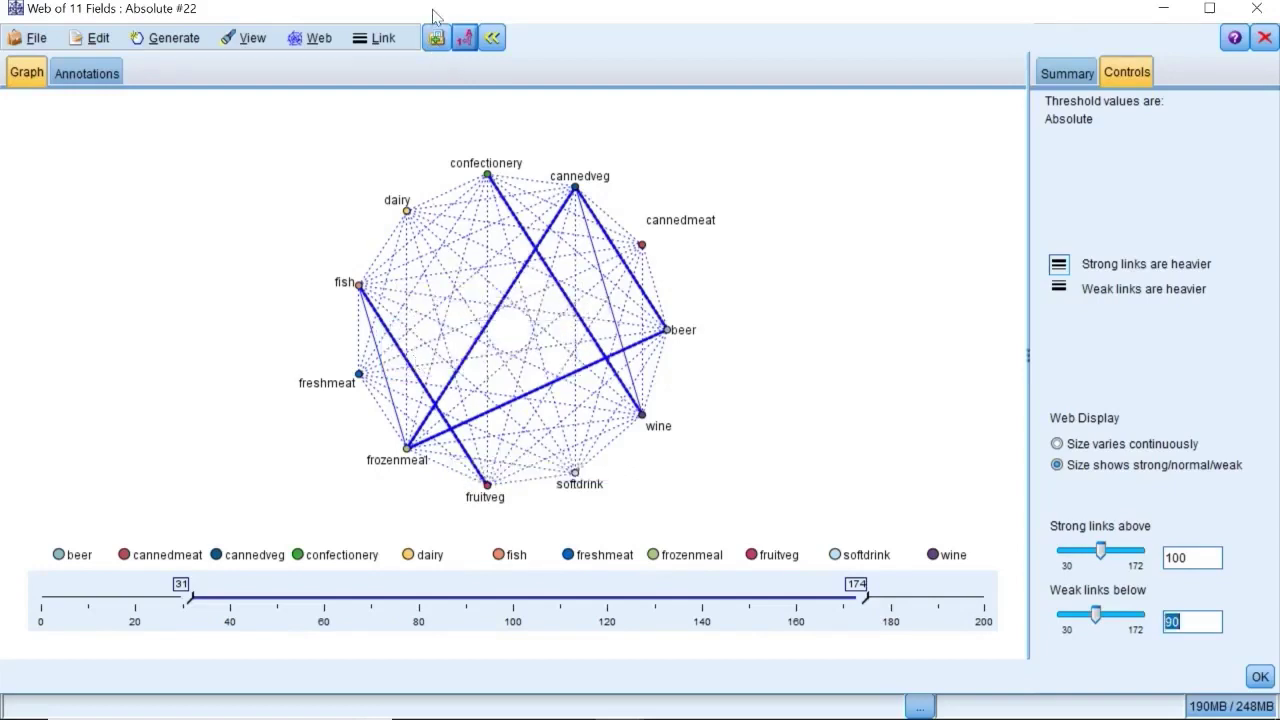
left_click_drag(433, 18, 980, 70)
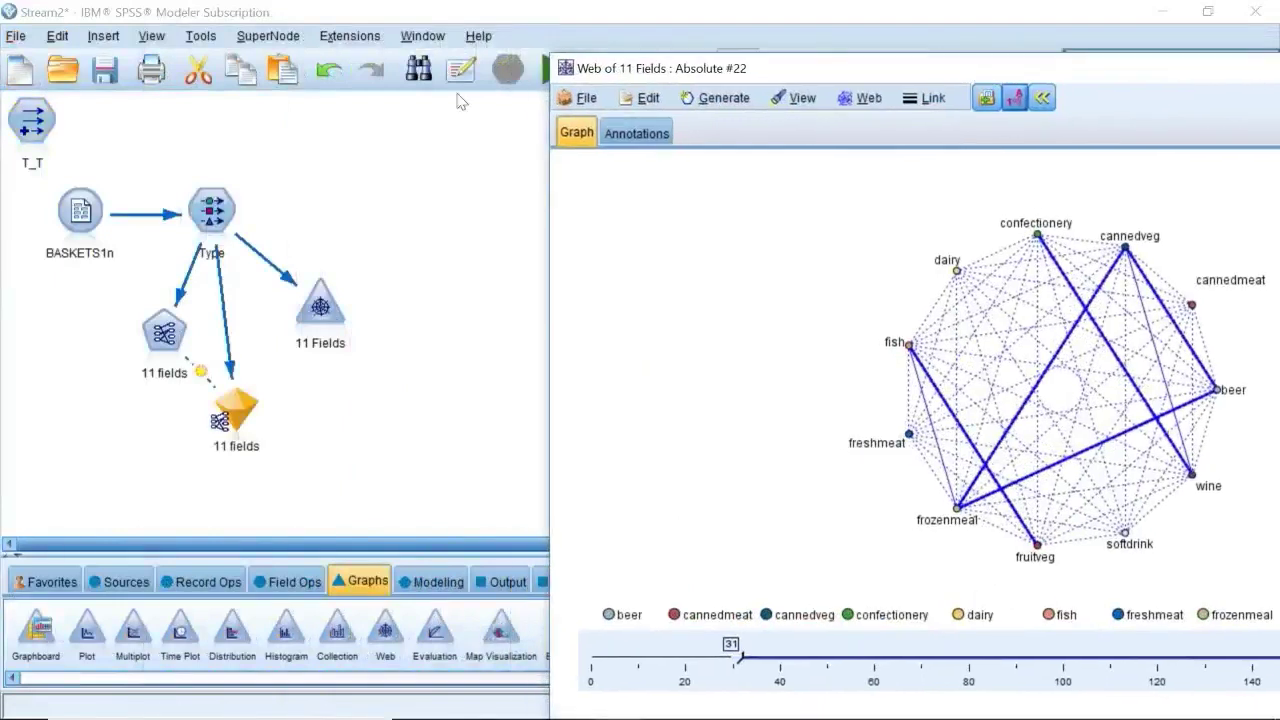
double_click(43, 125)
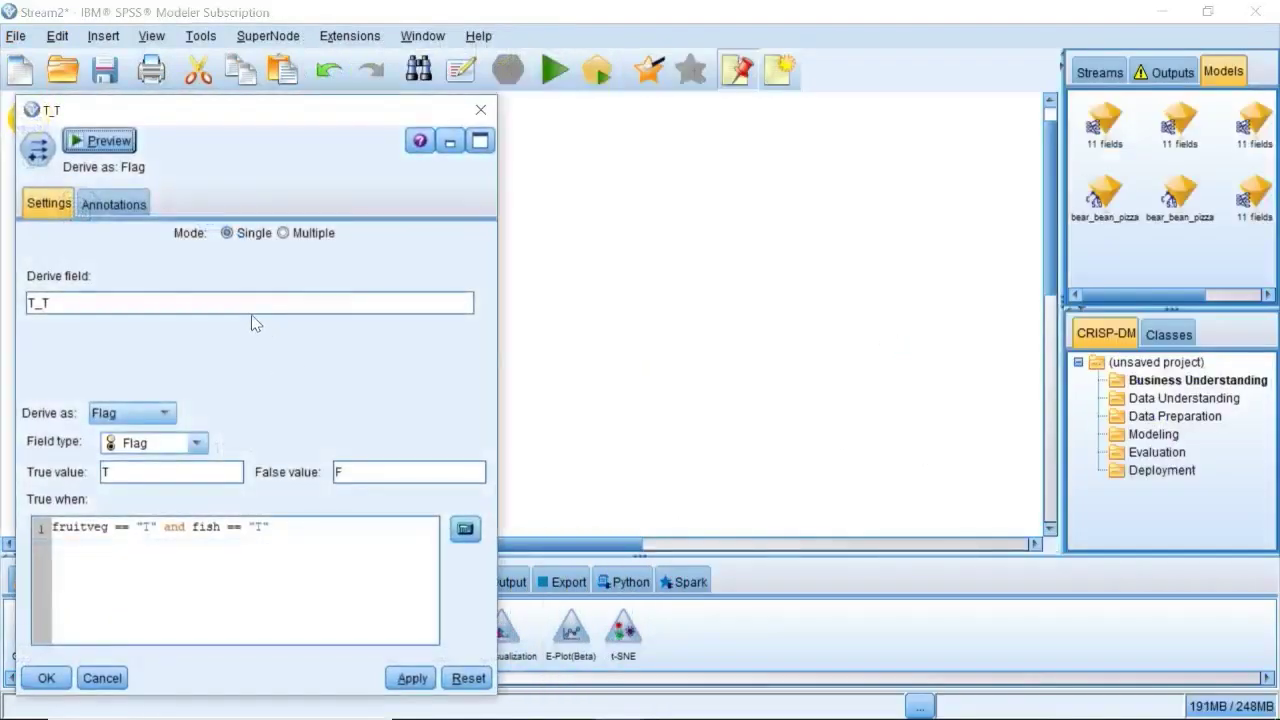
left_click(249, 304)
double_click(248, 305)
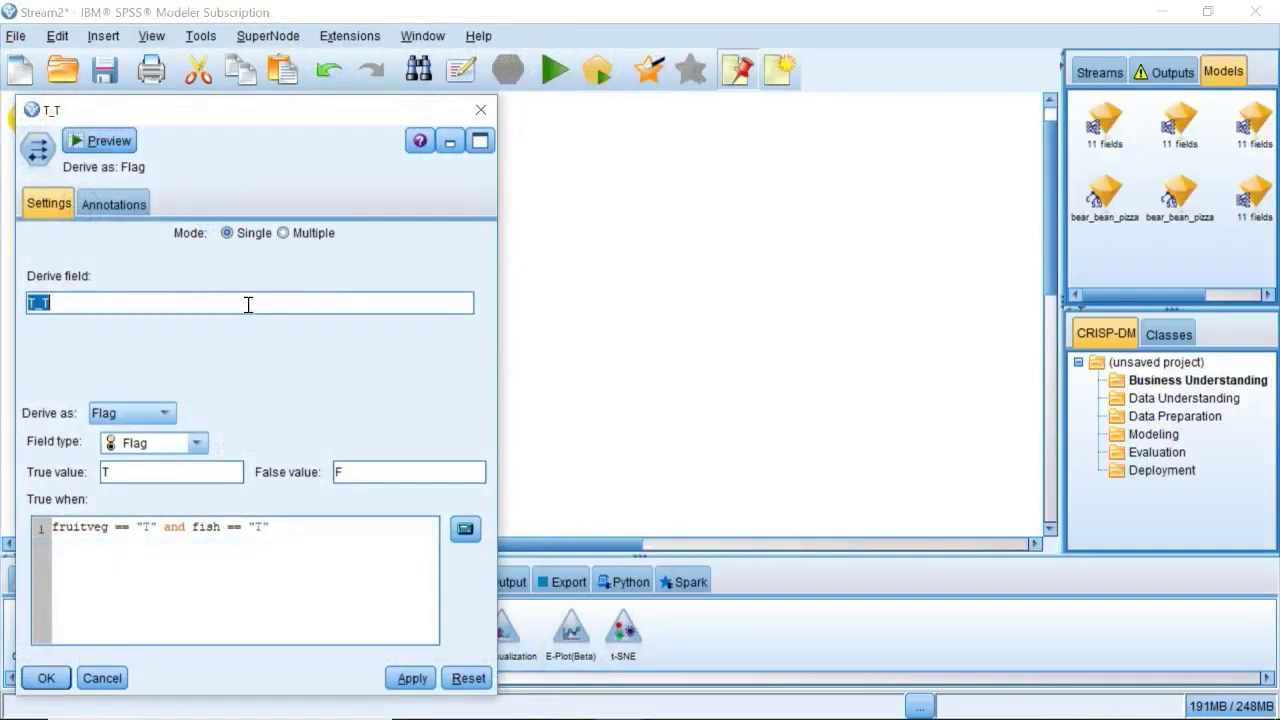
type("healthy")
left_click(46, 678)
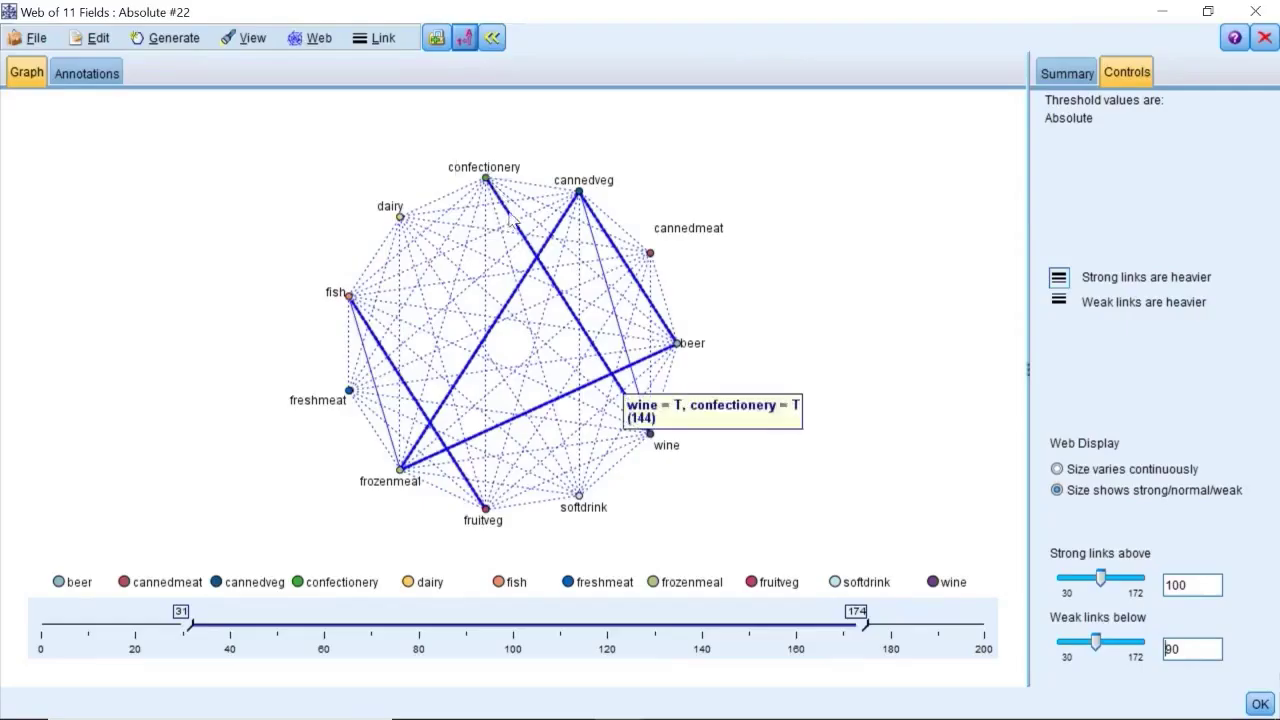
Step: Generate a Derive node from the wine–confectionery link and name the flag wine_chocs
right_click(511, 218)
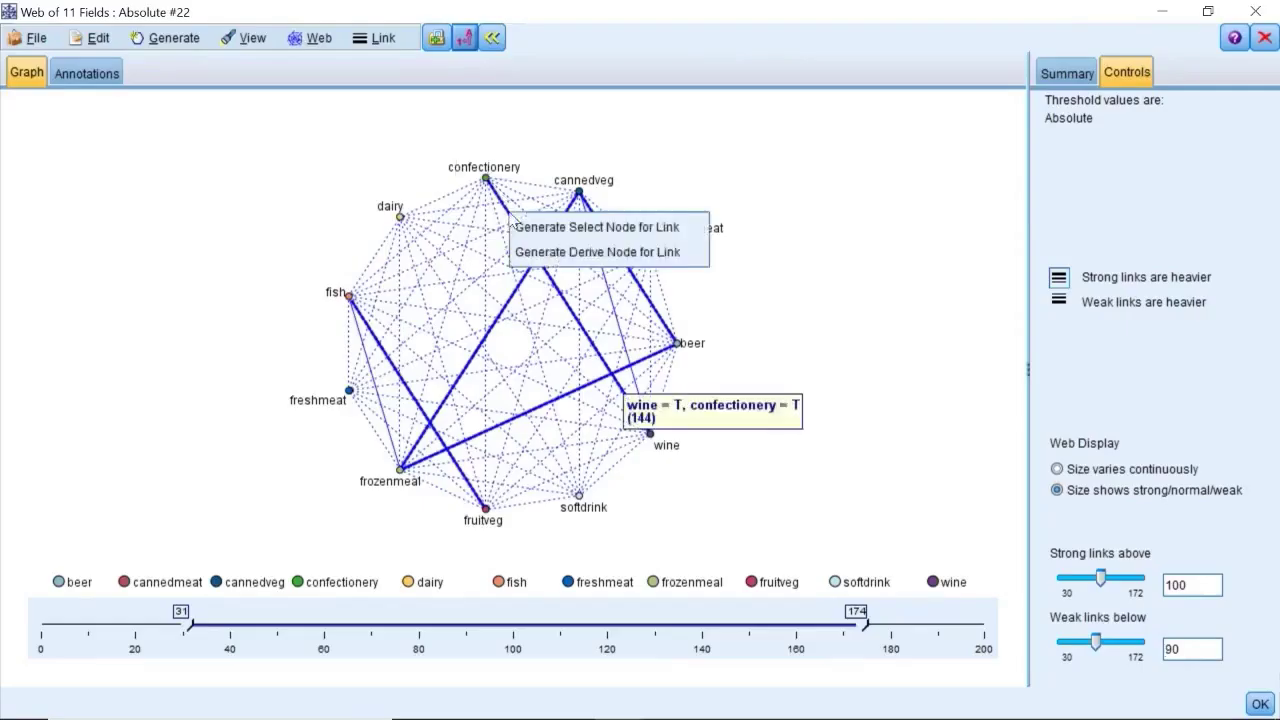
left_click(597, 252)
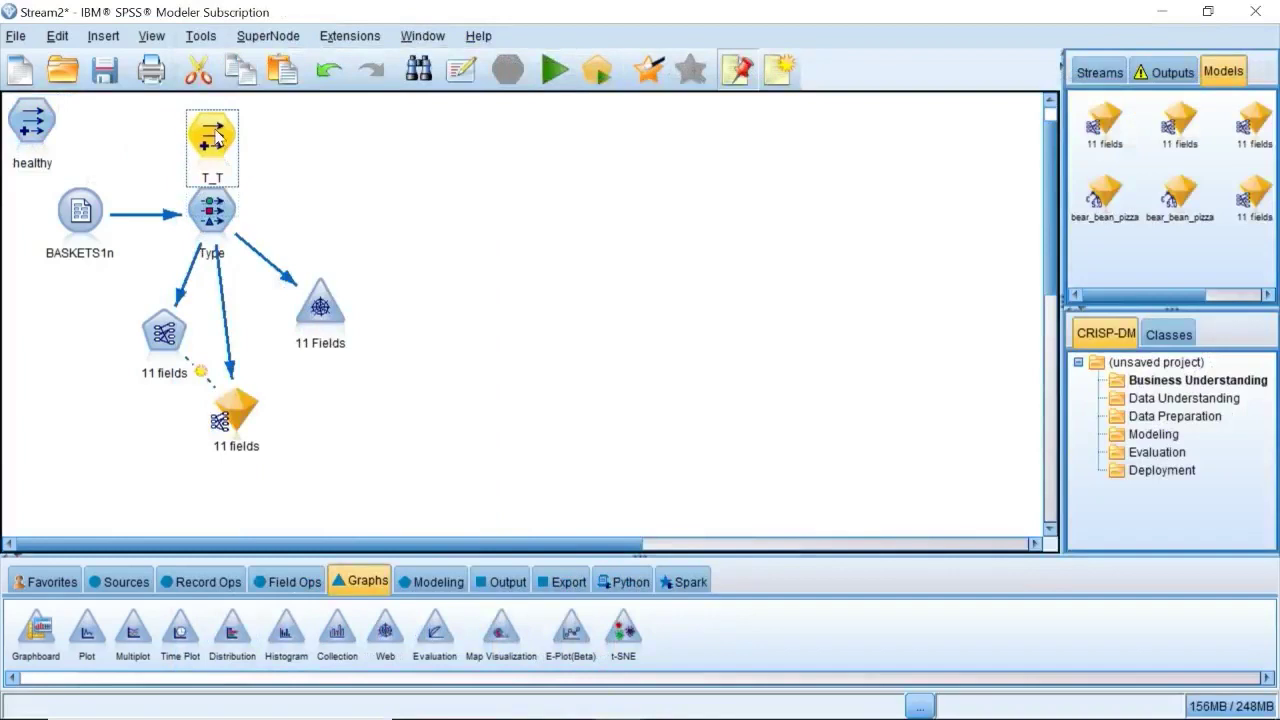
double_click(214, 134)
type("wine_chocs")
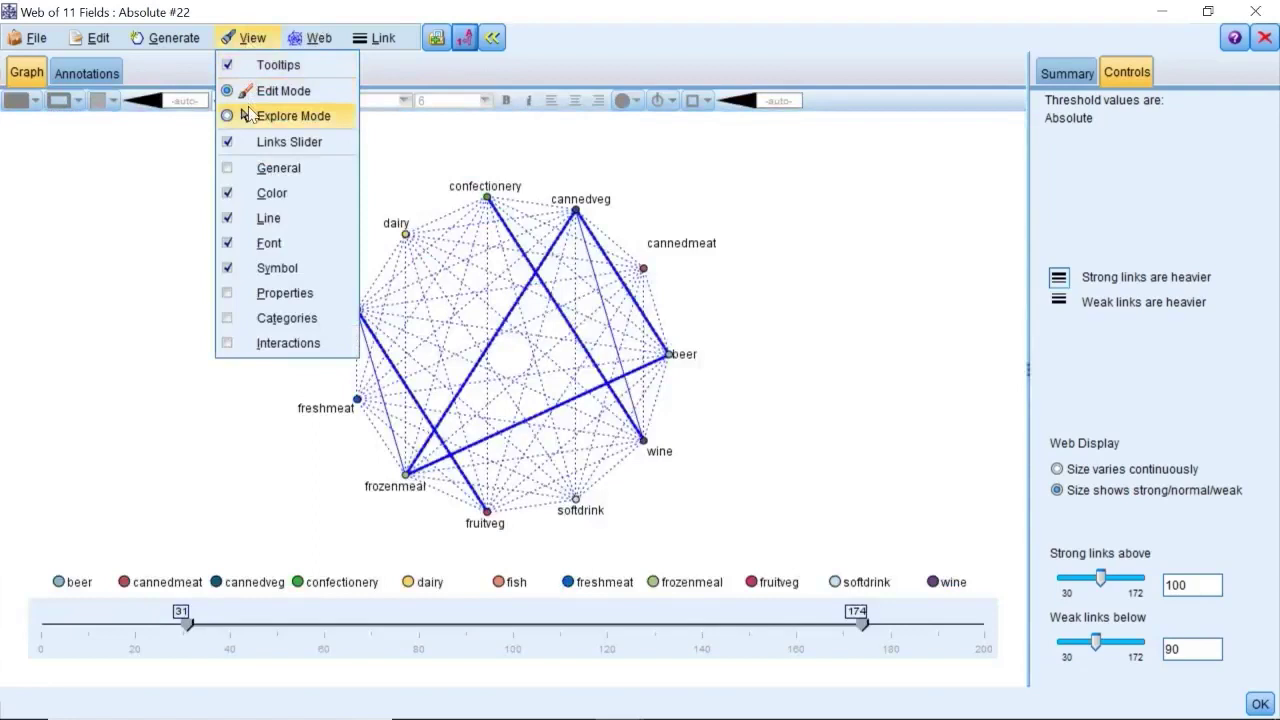
Step: Switch the web graph to Explore Mode and name the beer/cannedveg/frozenmeal flag beer_bean_pizza
left_click(248, 116)
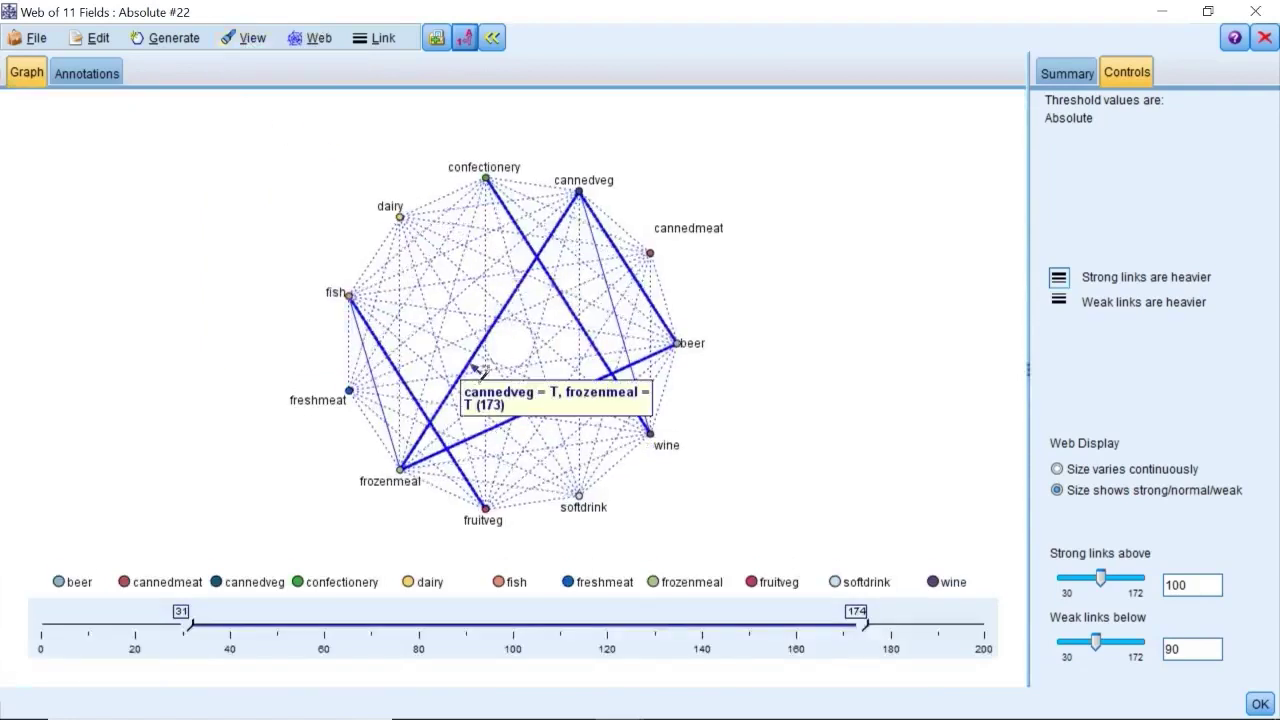
mouse_move(483, 440)
mouse_move(620, 345)
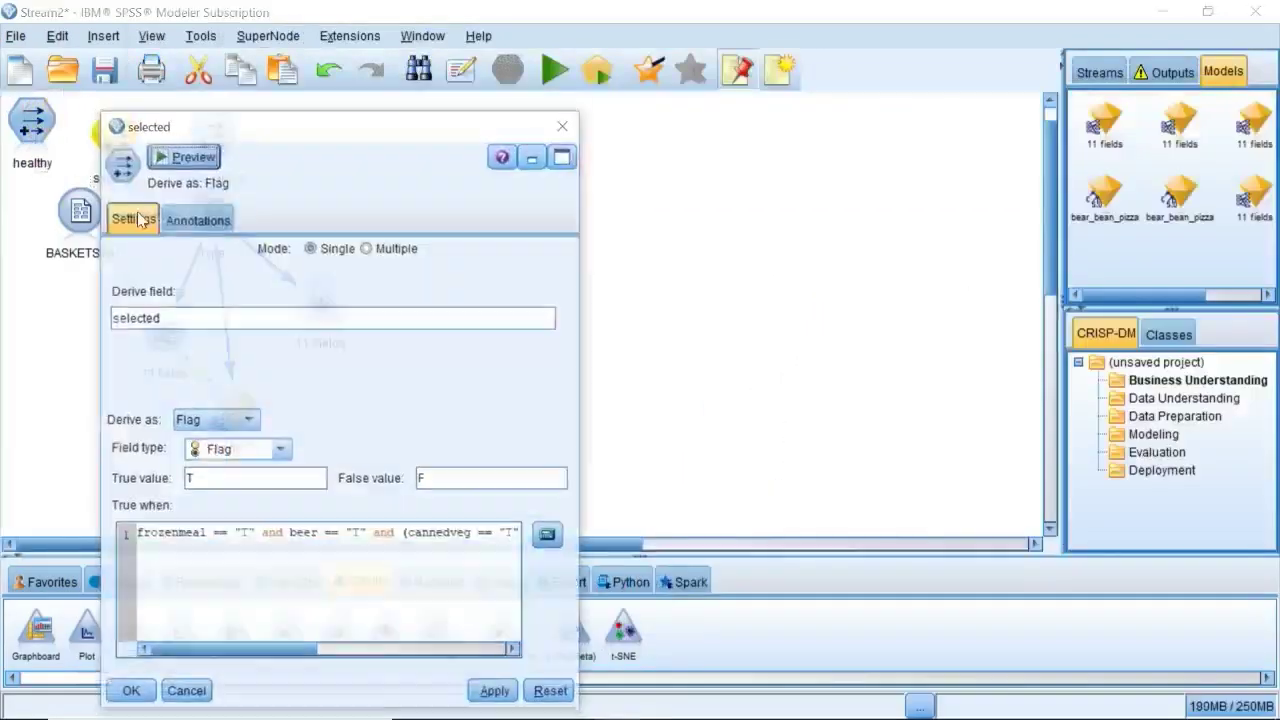
left_click_drag(240, 649, 428, 651)
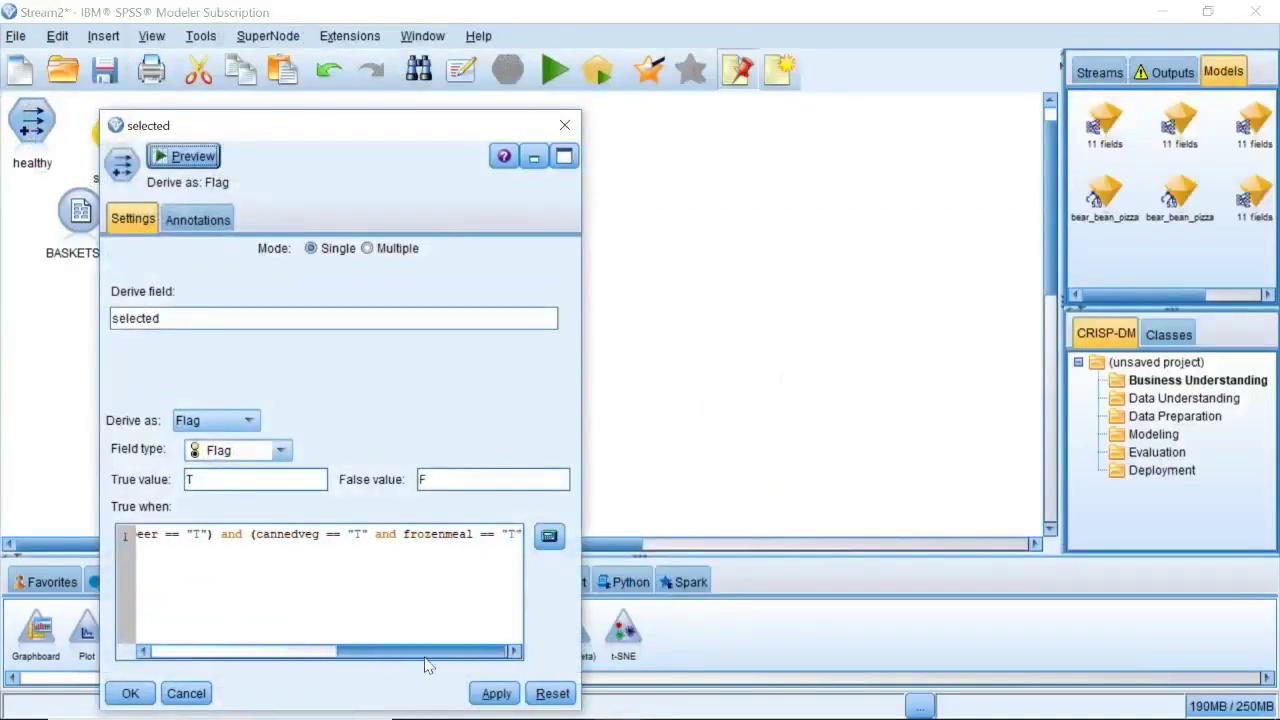
double_click(210, 307)
type("be")
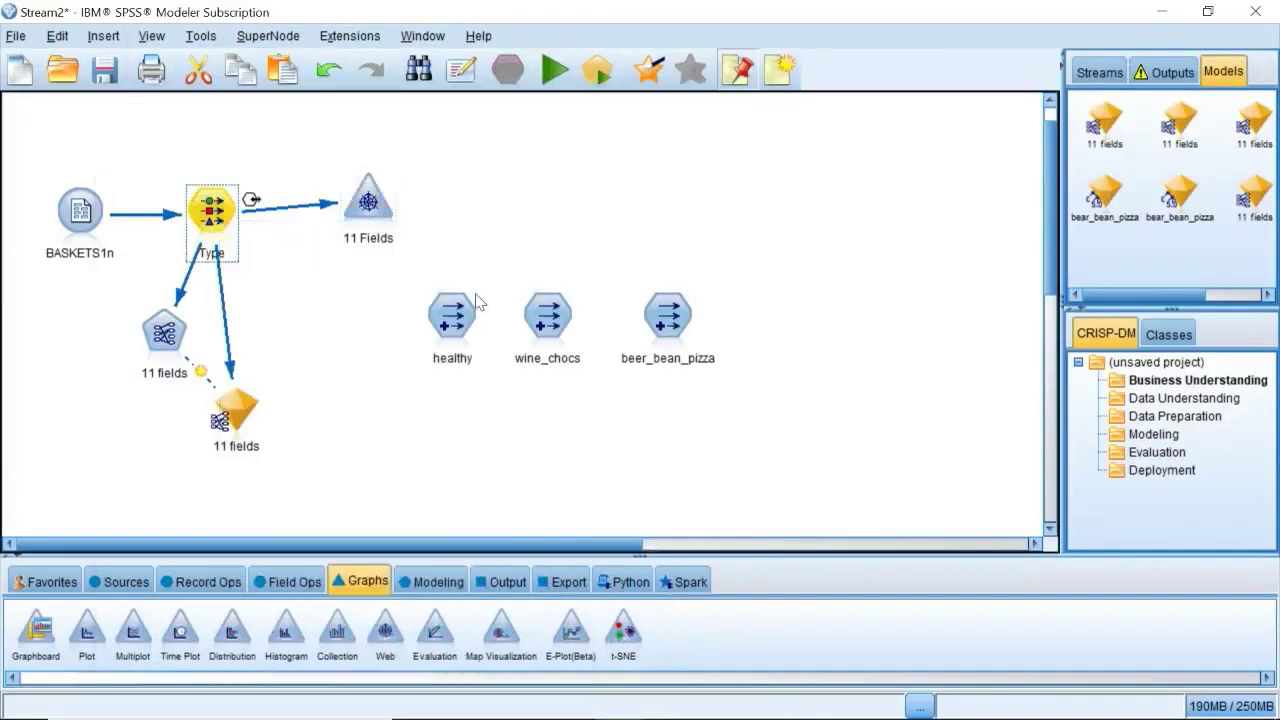
Step: Chain the flag nodes: healthy to wine_chocs to beer_bean_pizza
right_click(455, 315)
key("Escape")
left_click(547, 315)
right_click(545, 315)
left_click(585, 37)
left_click(665, 318)
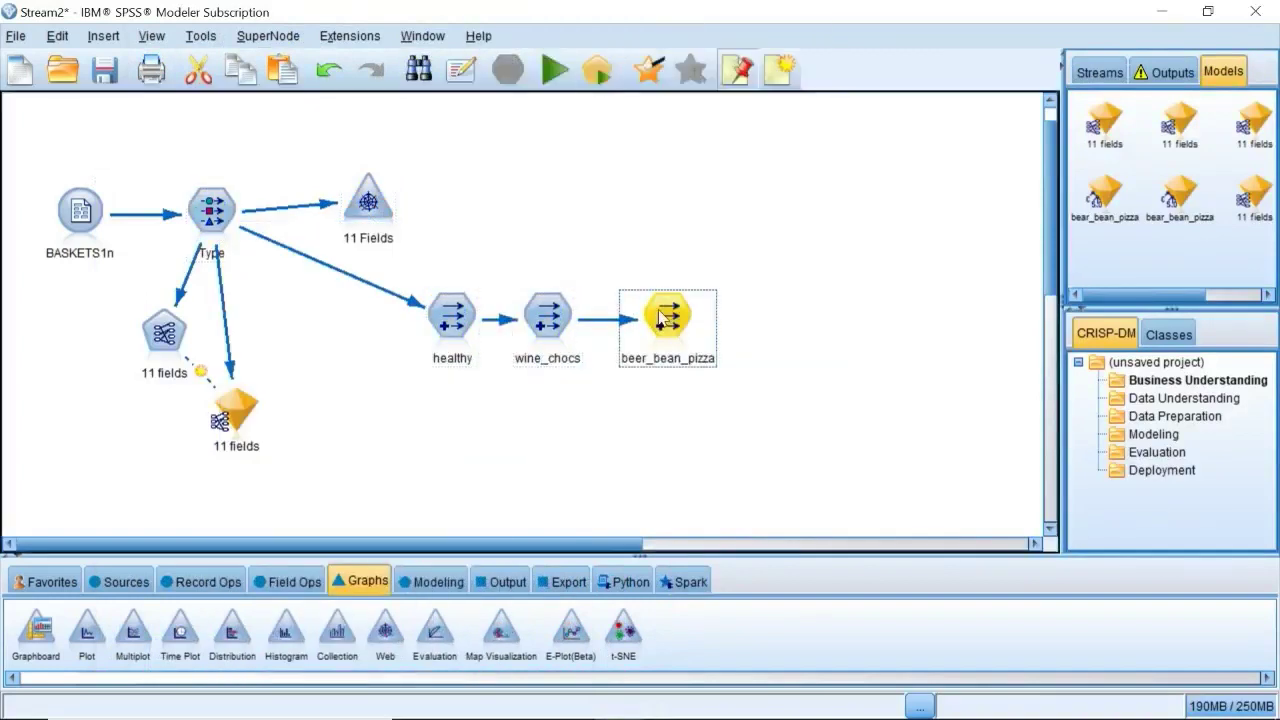
Step: Add a new Type node below beer_bean_pizza and connect beer_bean_pizza into it
left_click(278, 582)
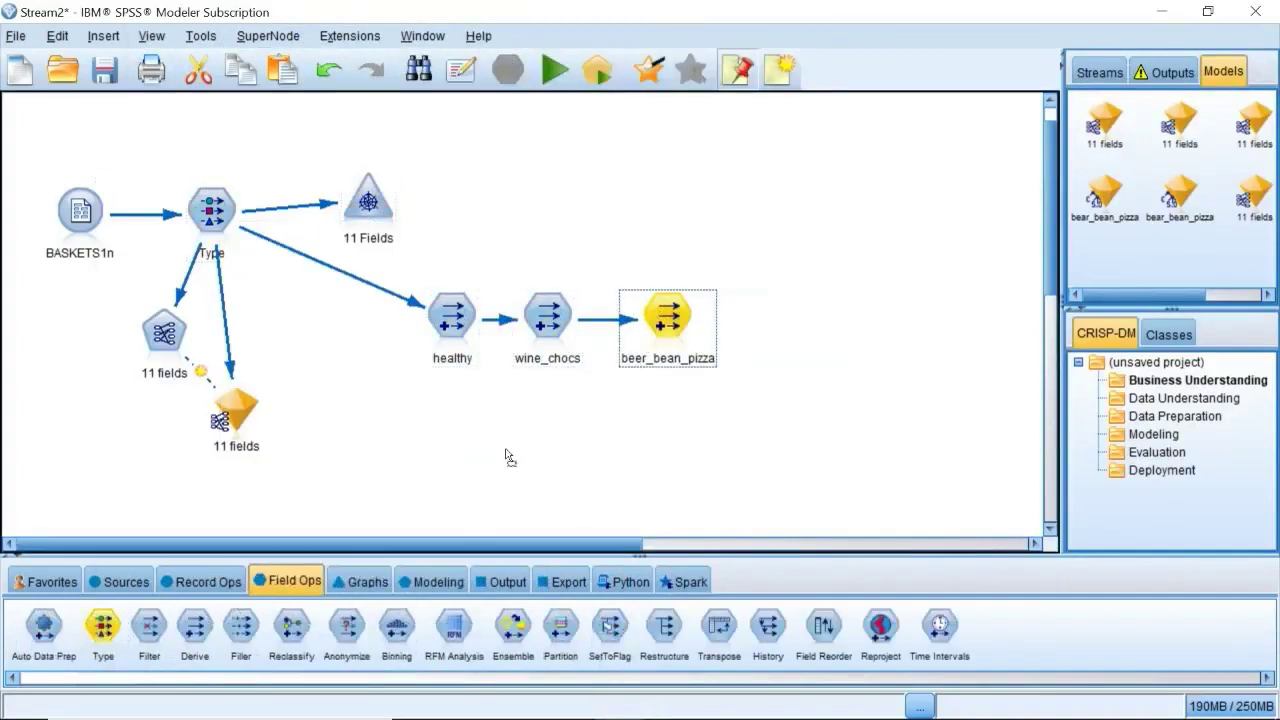
left_click(675, 432)
left_click(668, 322)
right_click(668, 330)
left_click(700, 37)
left_click(668, 420)
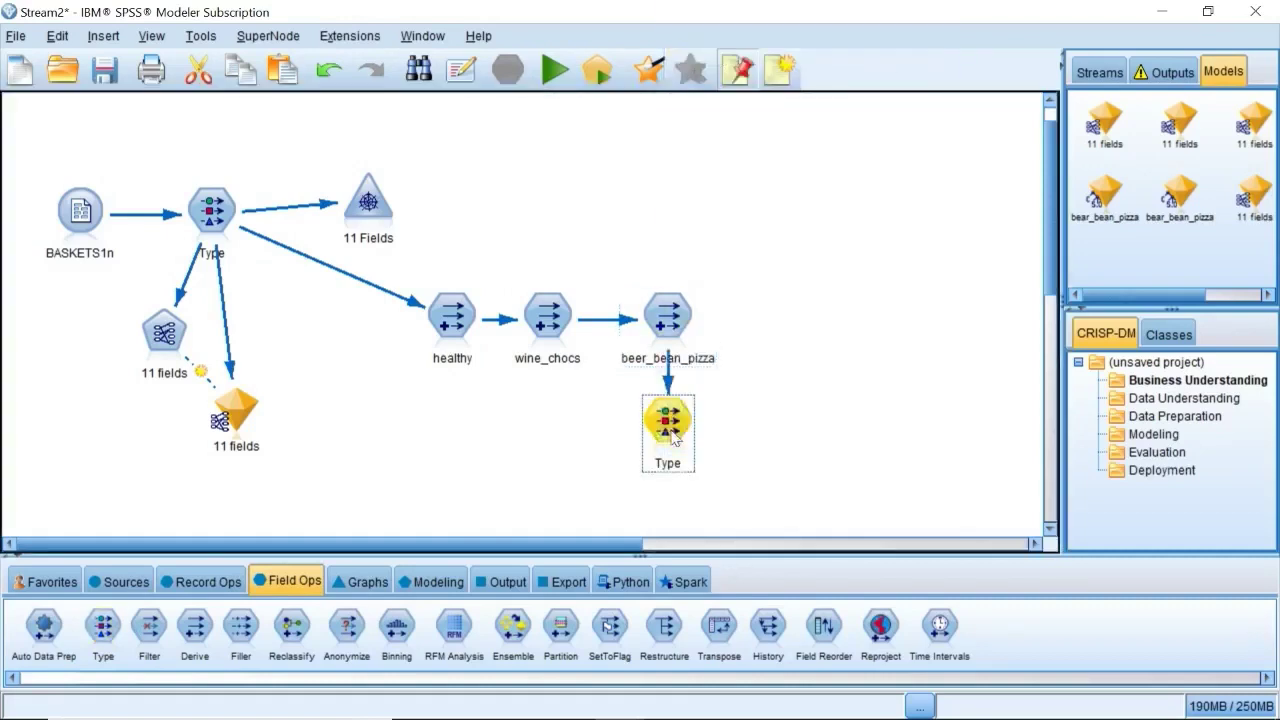
Step: In the new Type node, make sex Categorical and set fruitveg through confectionery to role None
double_click(668, 420)
left_click_drag(739, 252, 469, 71)
left_click(536, 304)
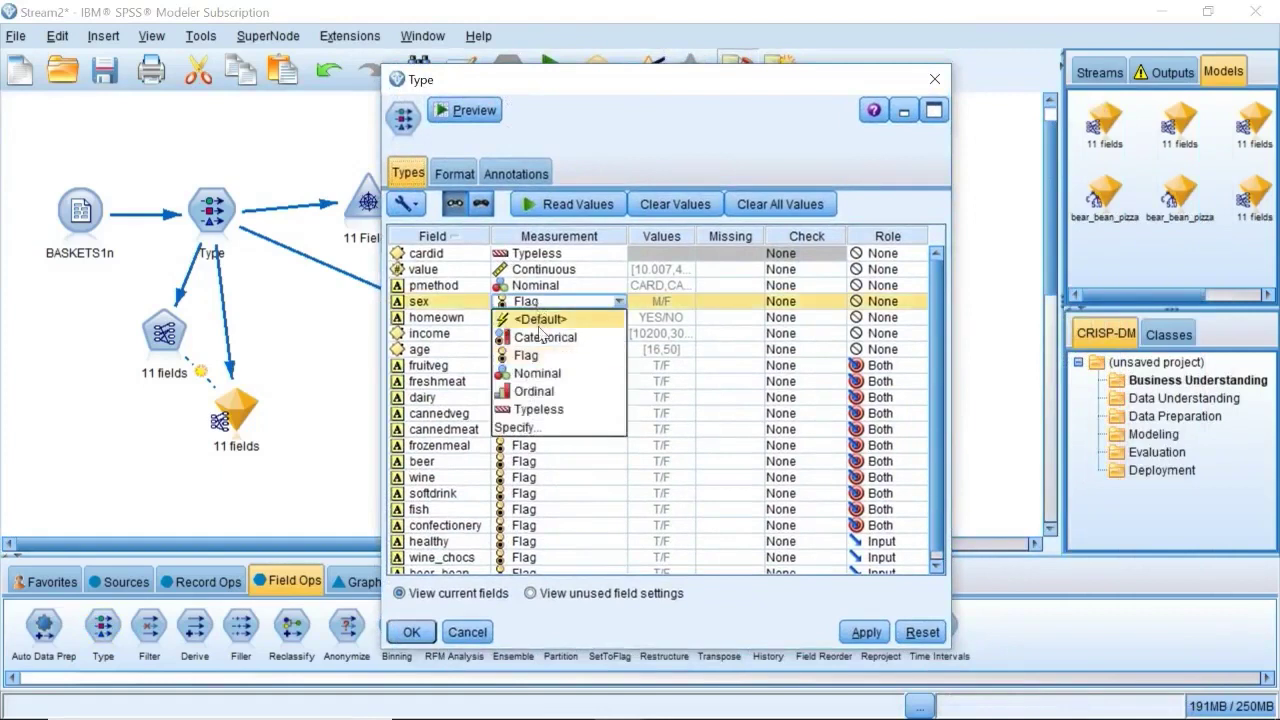
left_click(544, 338)
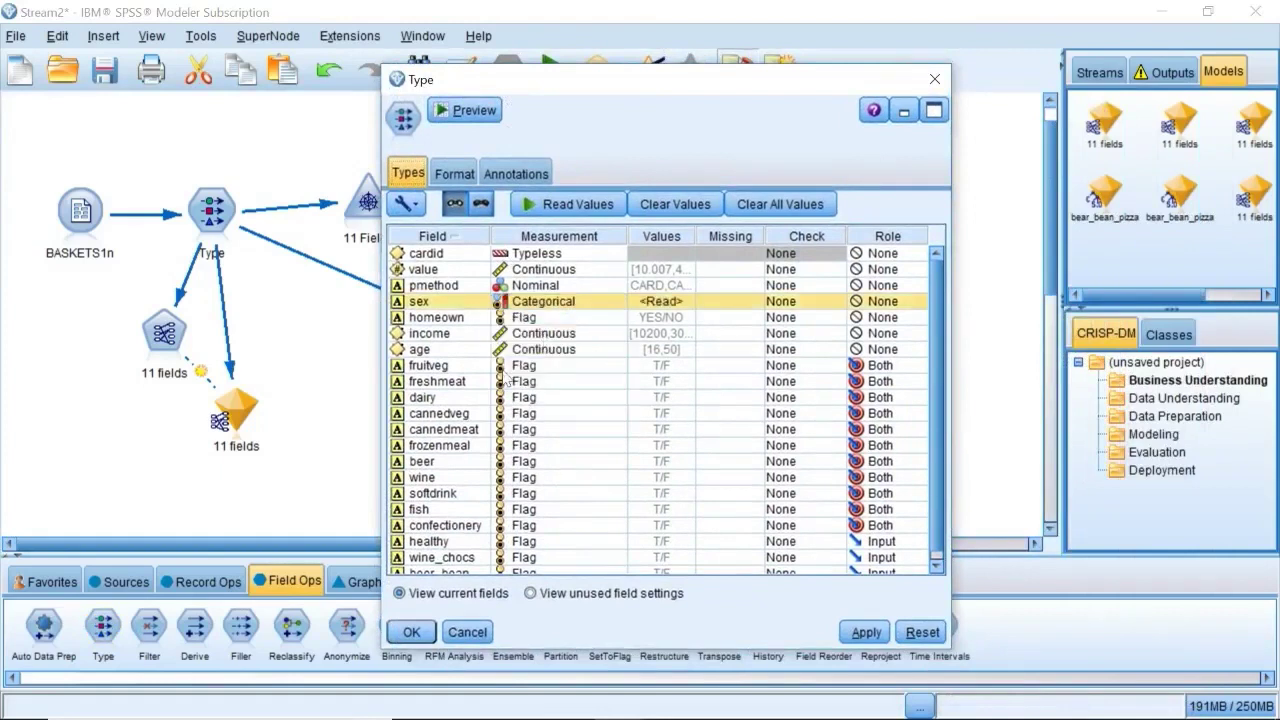
left_click(466, 366)
left_click(470, 527, "shift")
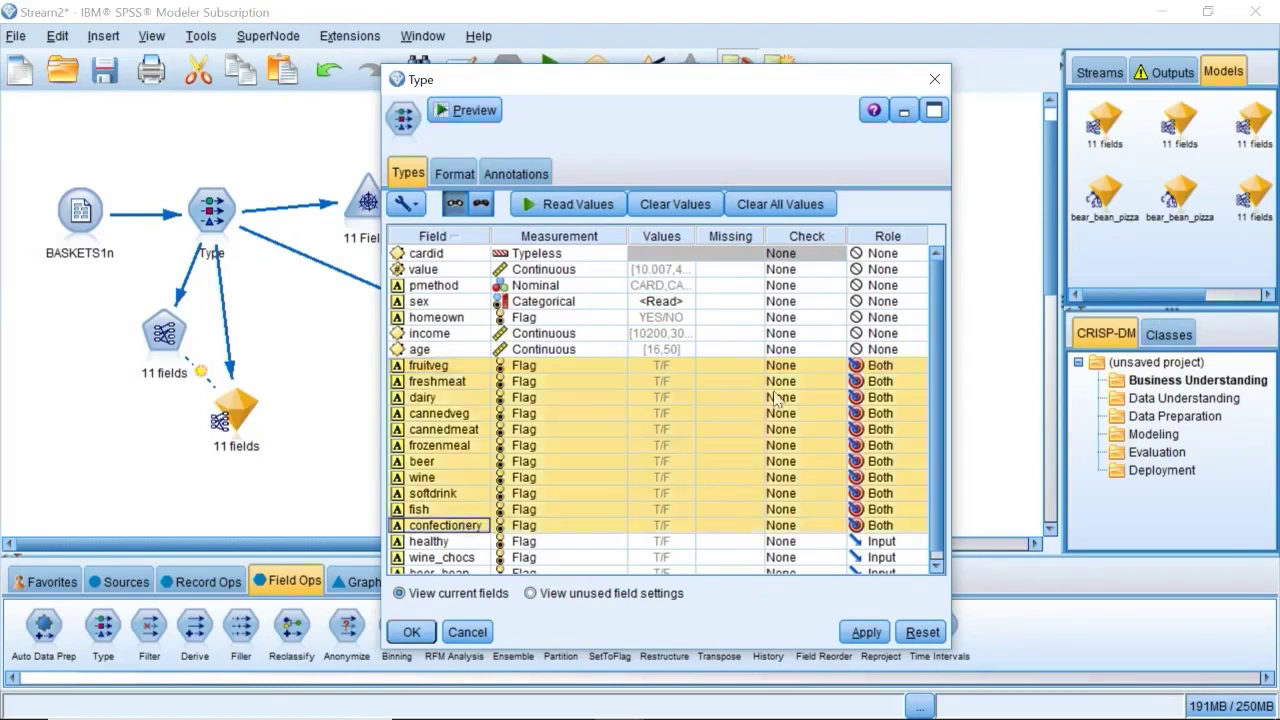
left_click(884, 365)
left_click(886, 438)
Step: Make value through age Inputs, beer_bean_pizza the Target, and healthy and wine_chocs role None
left_click(455, 270)
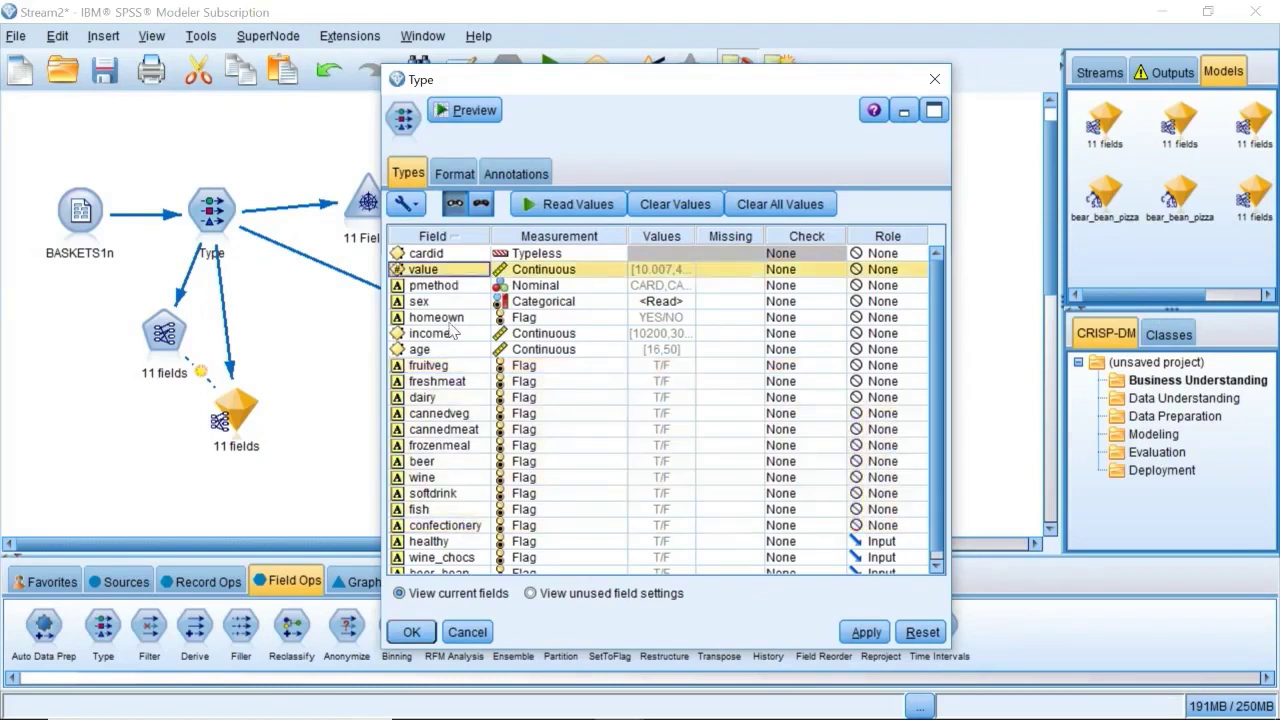
left_click(455, 350, "shift")
left_click(866, 288)
left_click(880, 301)
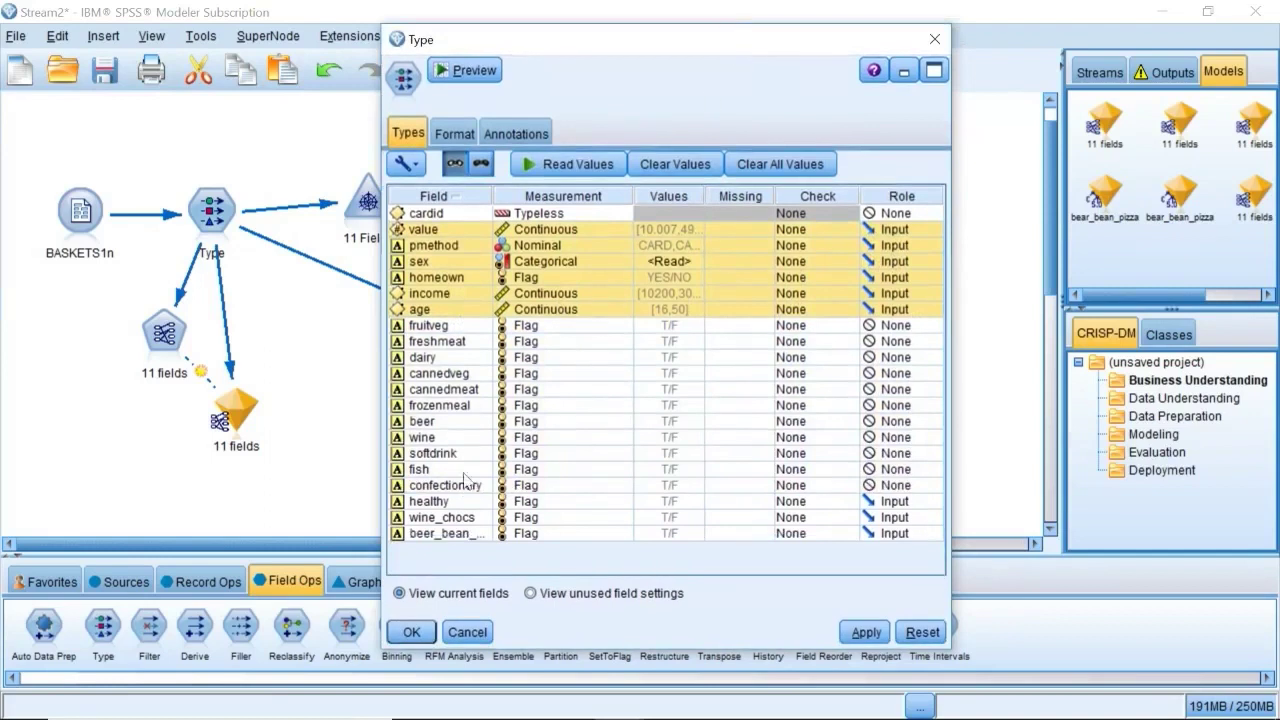
left_click(916, 533)
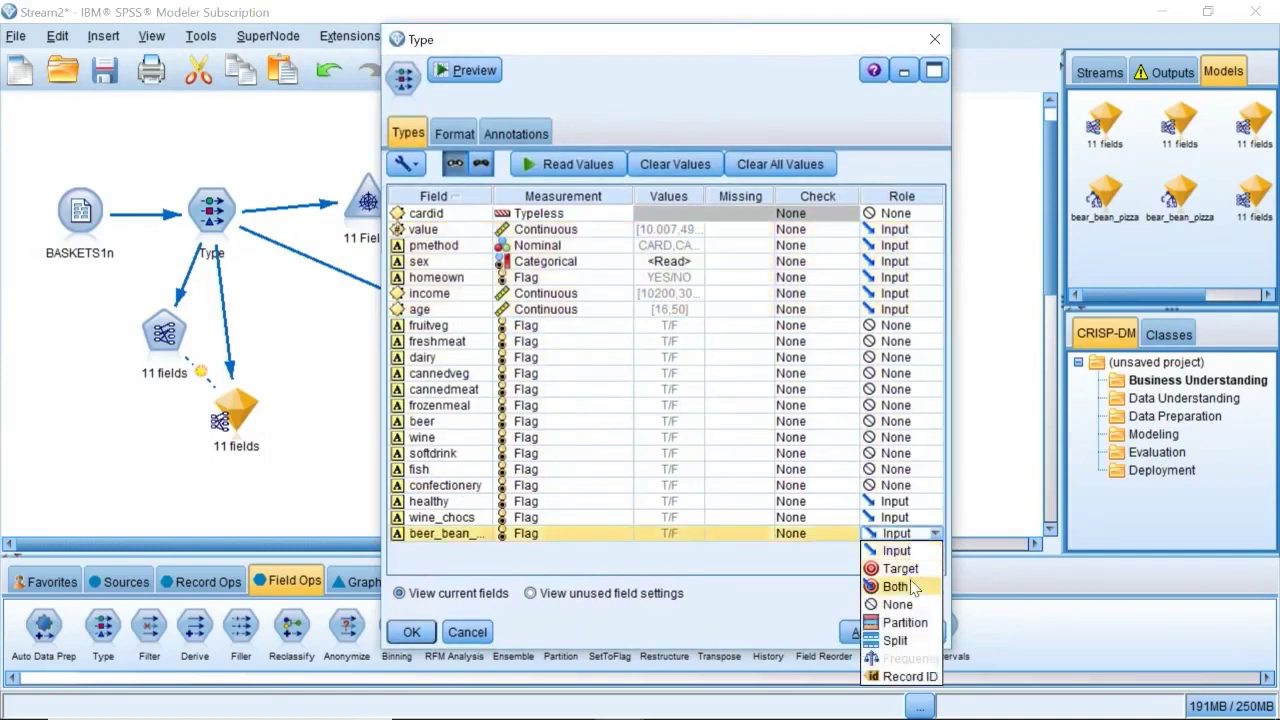
left_click(900, 568)
left_click(440, 502)
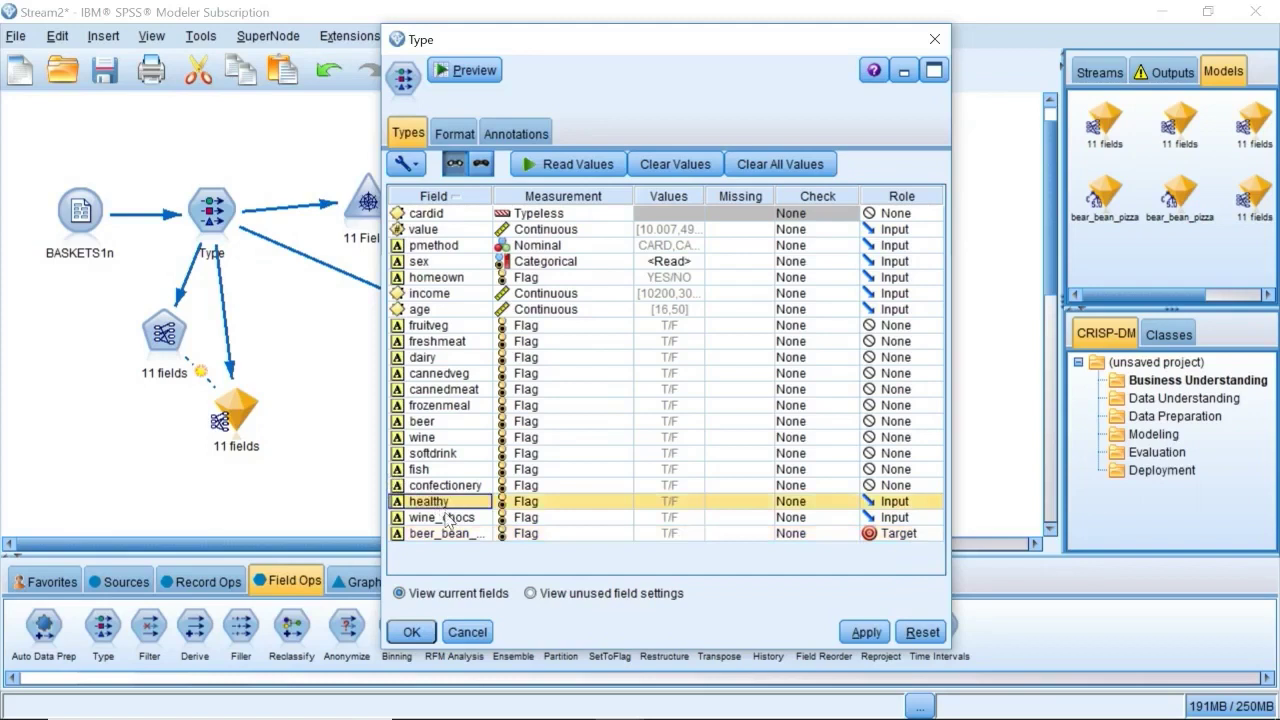
left_click(447, 519, "shift")
left_click(900, 517)
left_click(872, 571)
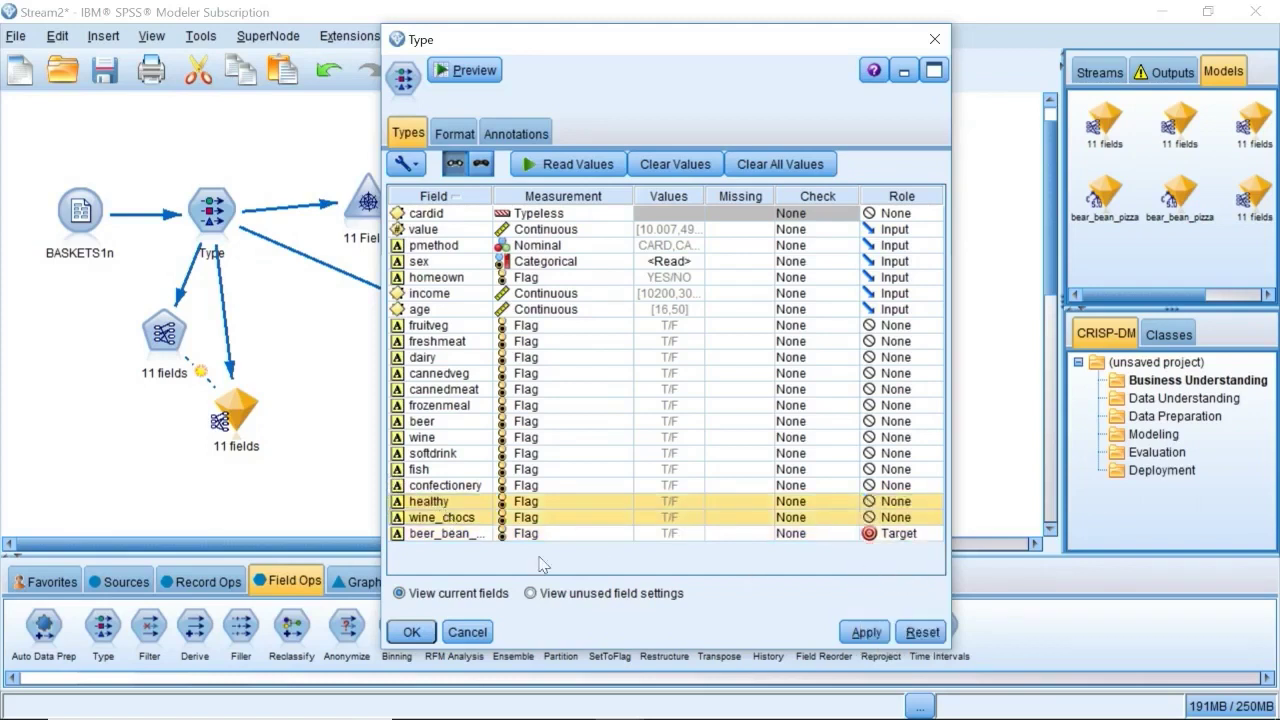
left_click(415, 631)
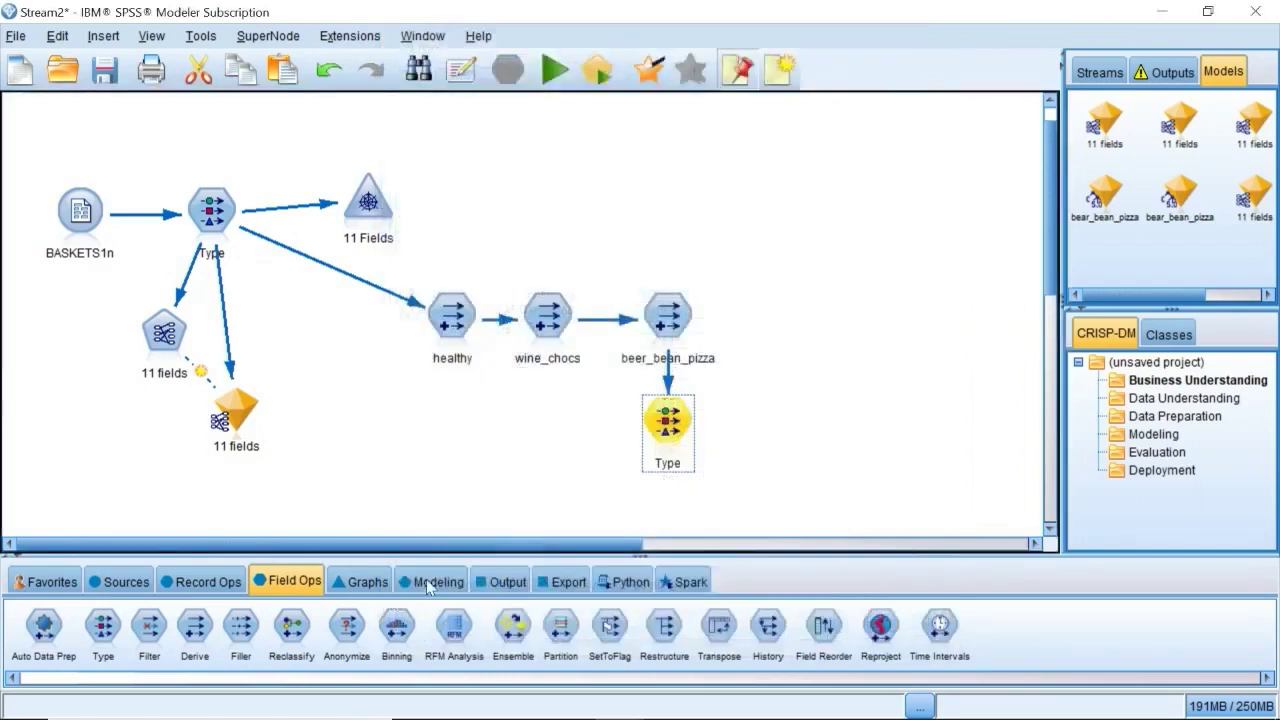
Step: Attach a C5.0 node to the Type node, choose Rule set output, and run it
left_click(432, 581)
left_click_drag(296, 628, 566, 480)
left_click(667, 420)
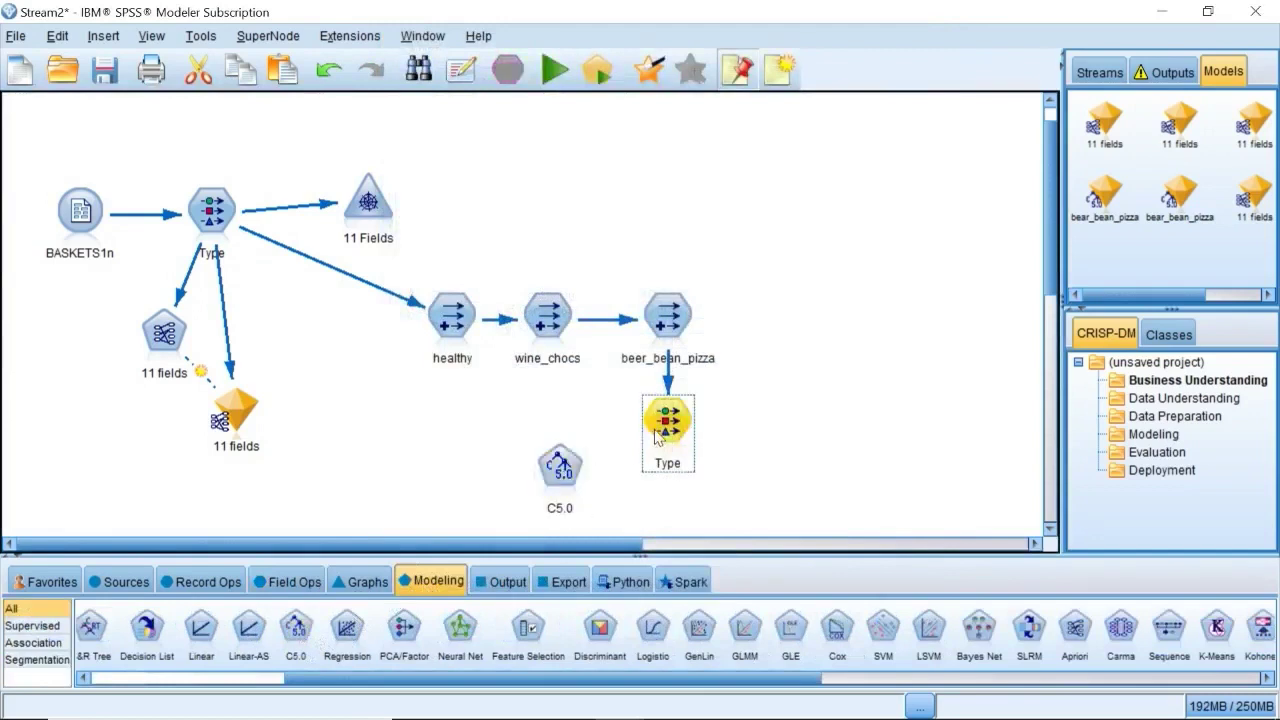
right_click(660, 420)
left_click(700, 37)
left_click(562, 470)
double_click(566, 475)
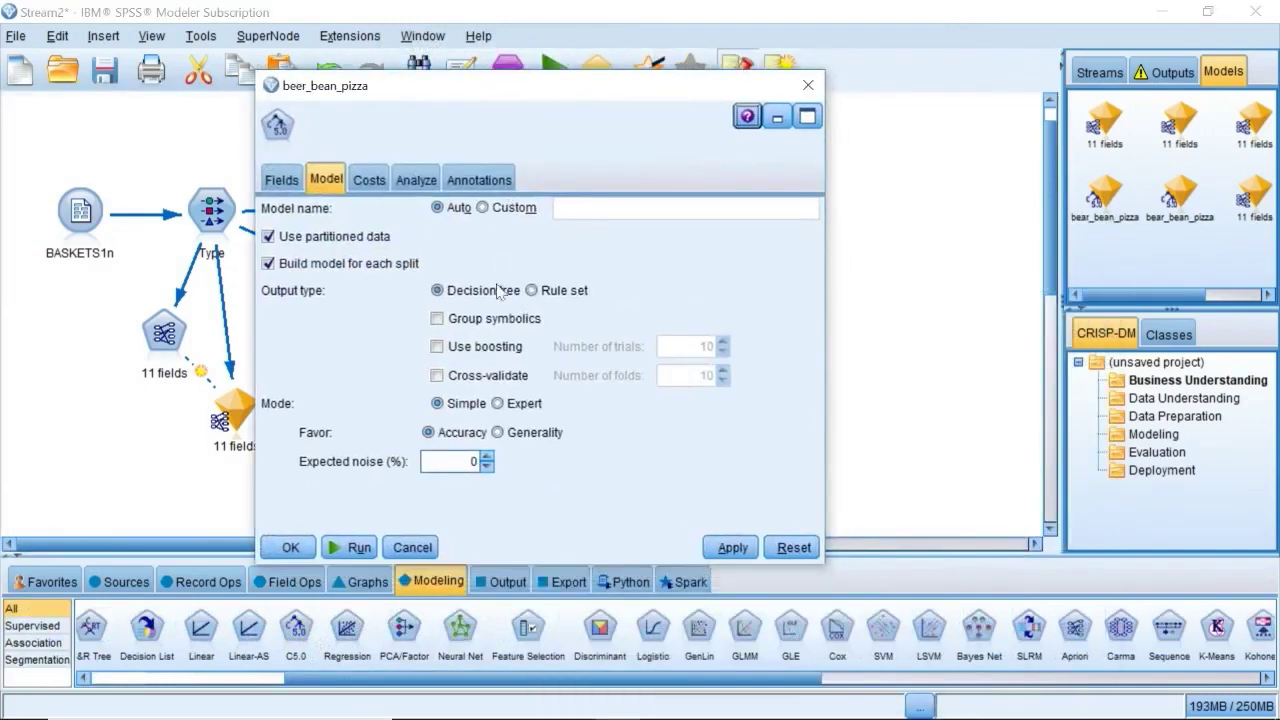
left_click(535, 291)
left_click(336, 546)
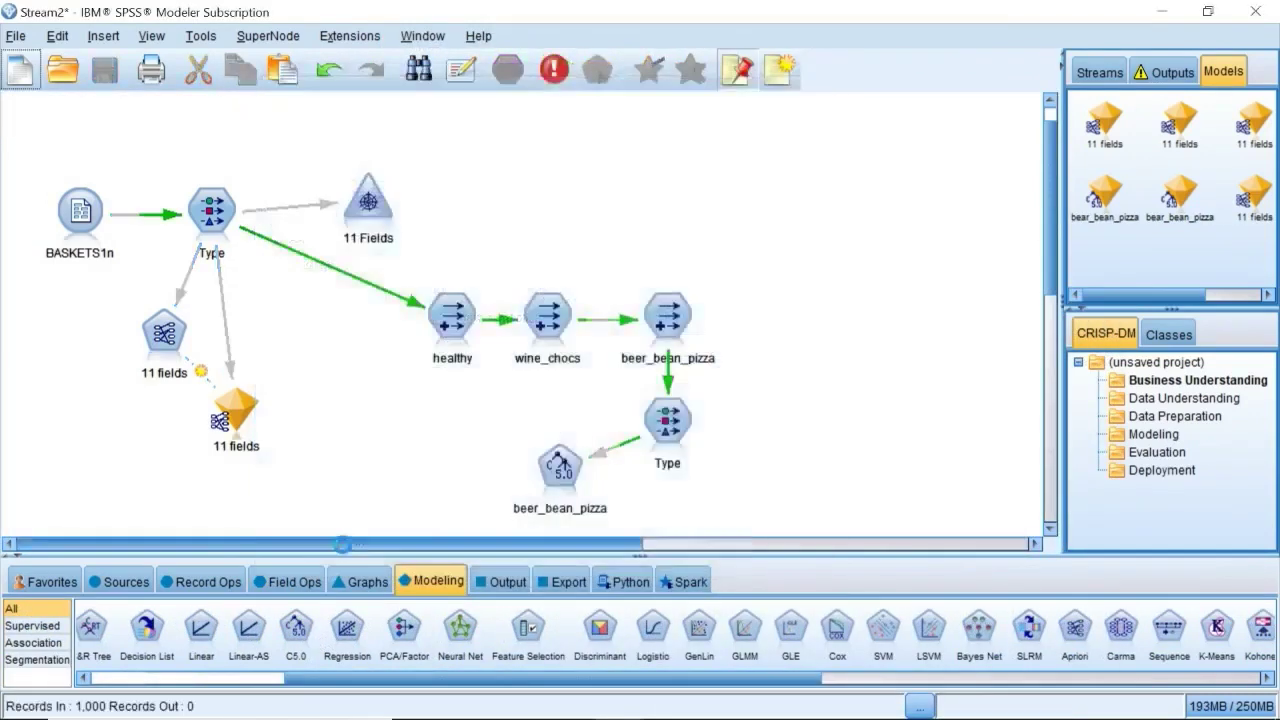
Step: Open the beer_bean_pizza C5.0 nugget and expand Rule 1 for T: sex = M and income <= 16,950
double_click(737, 404)
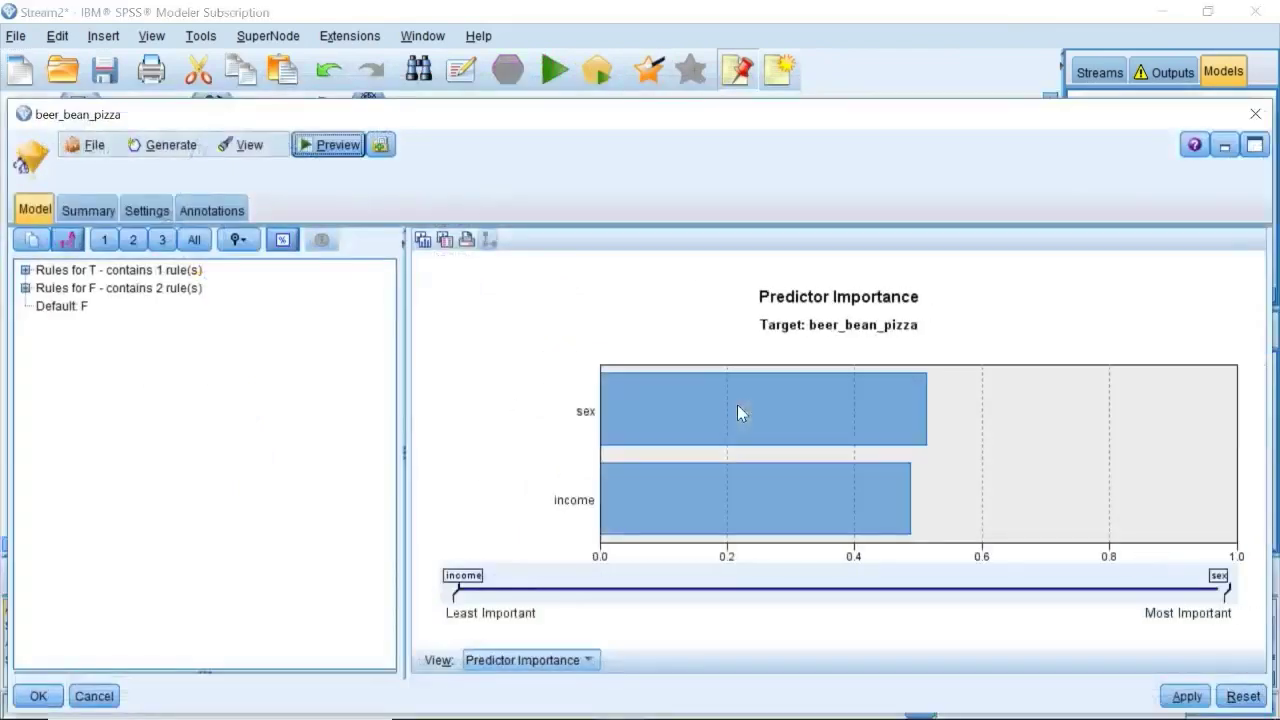
left_click_drag(700, 124, 732, 80)
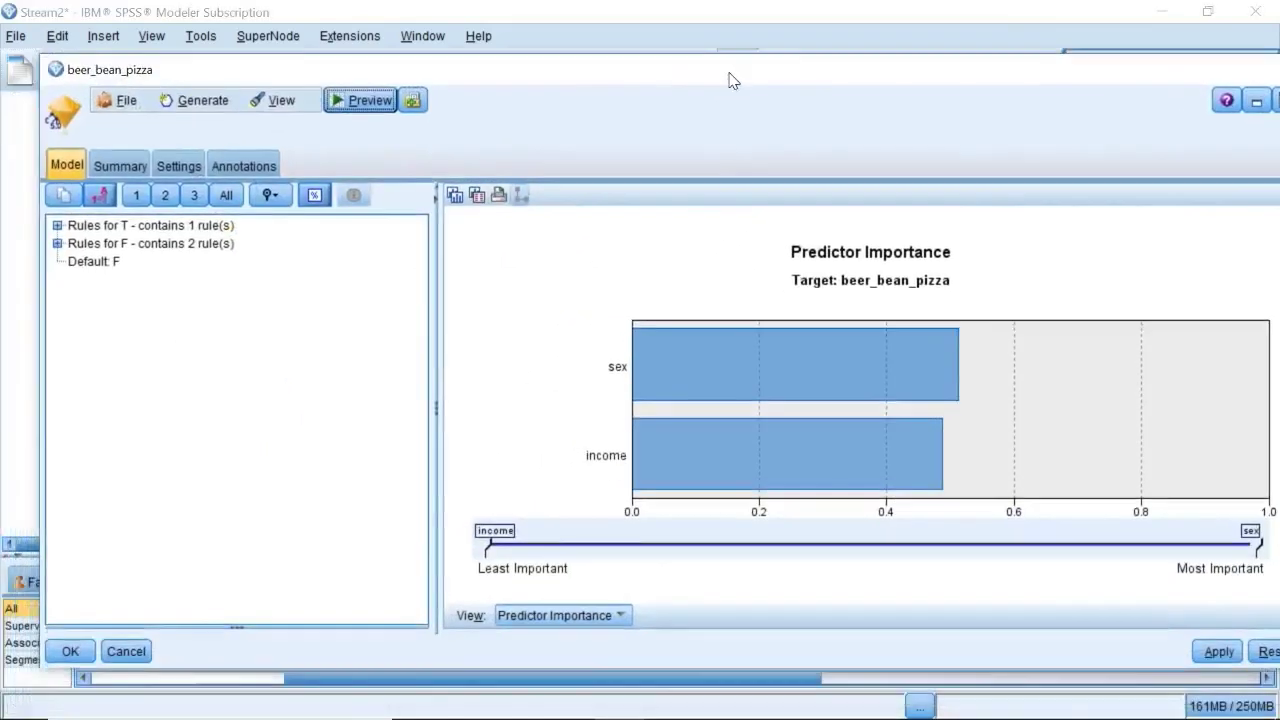
left_click(56, 226)
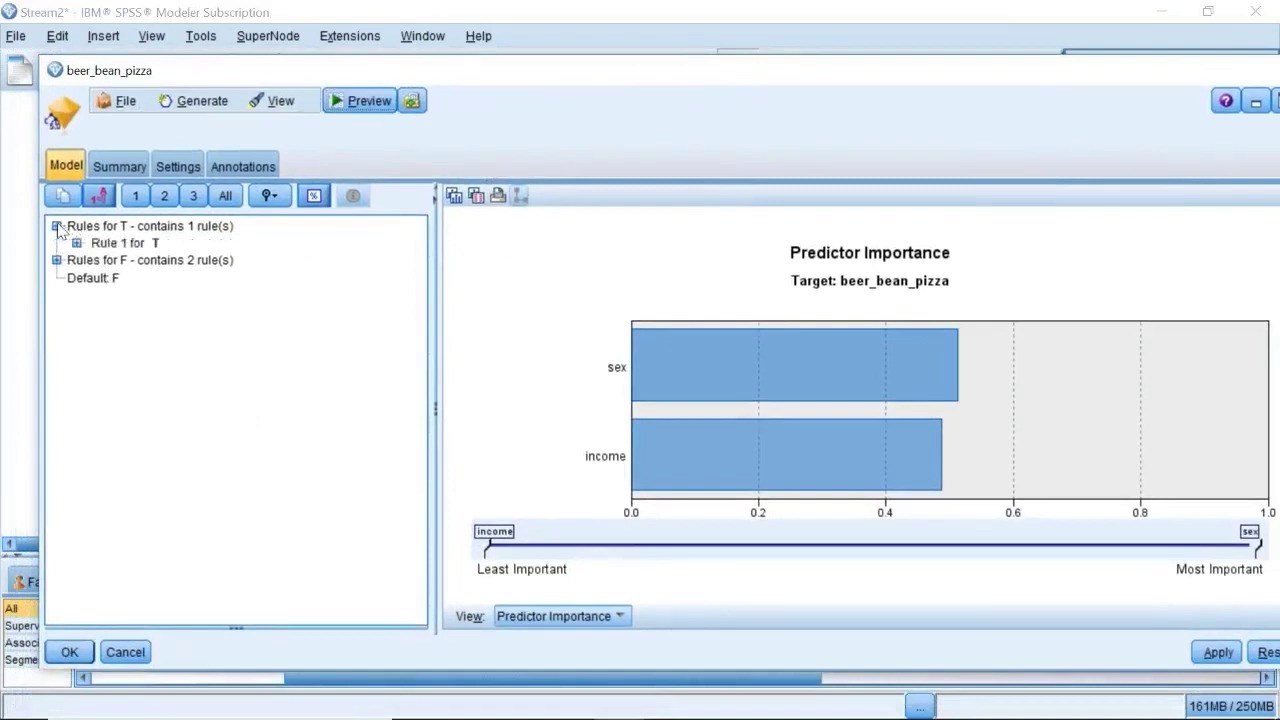
left_click(76, 243)
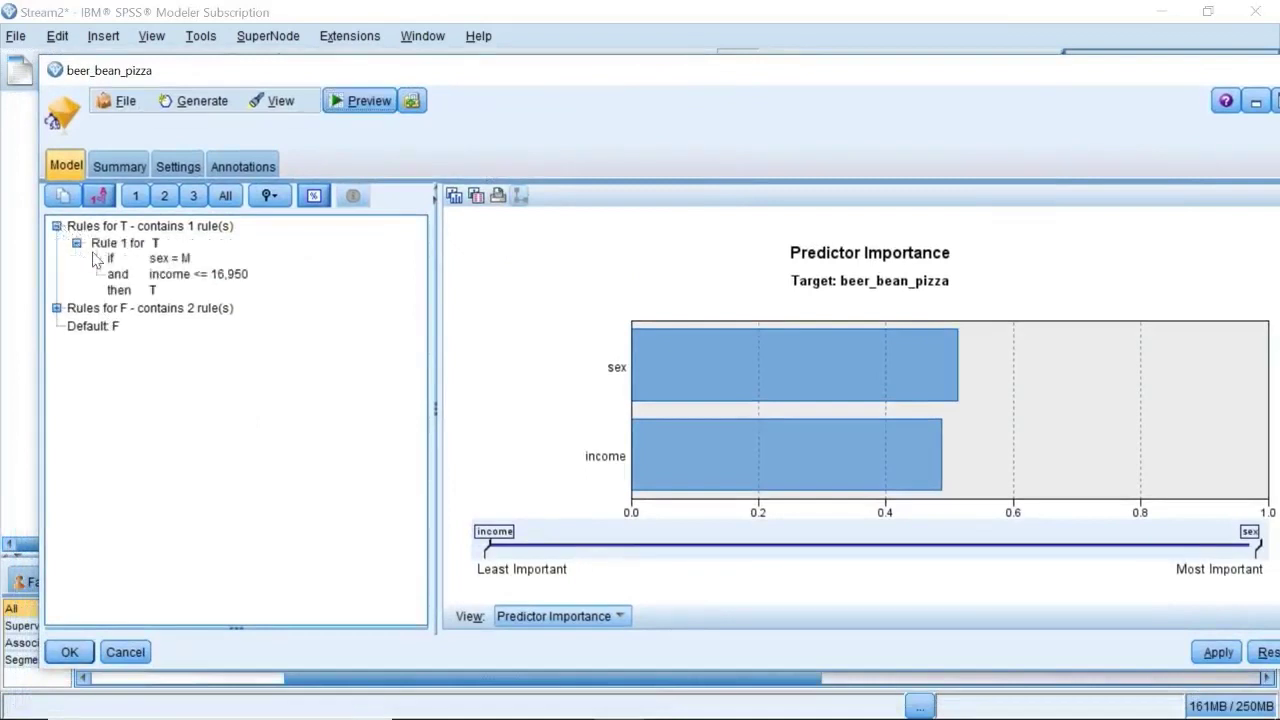